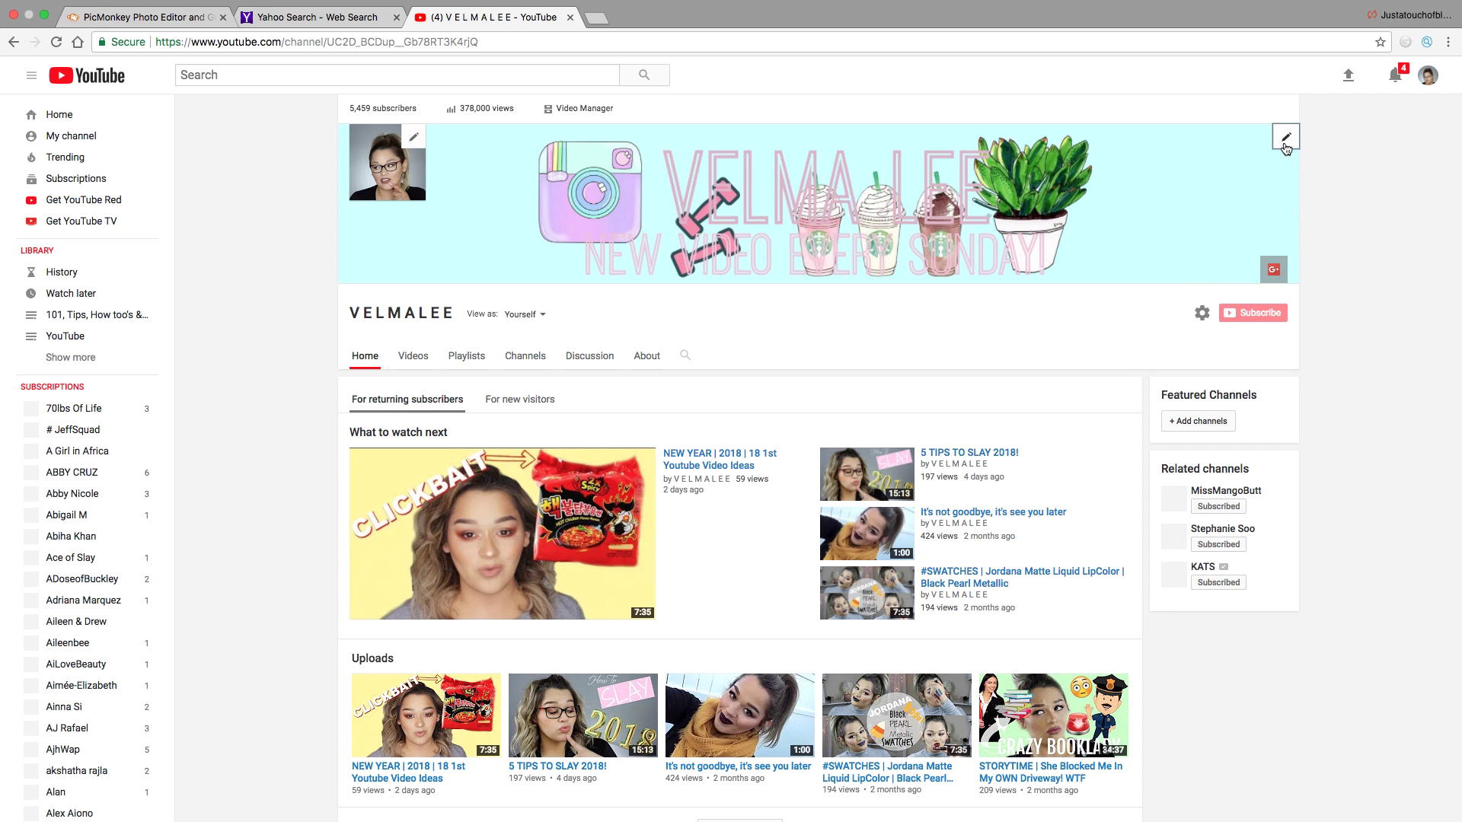
- Start editing the channel art and open the help page on how to create channel art
left_click(1284, 145)
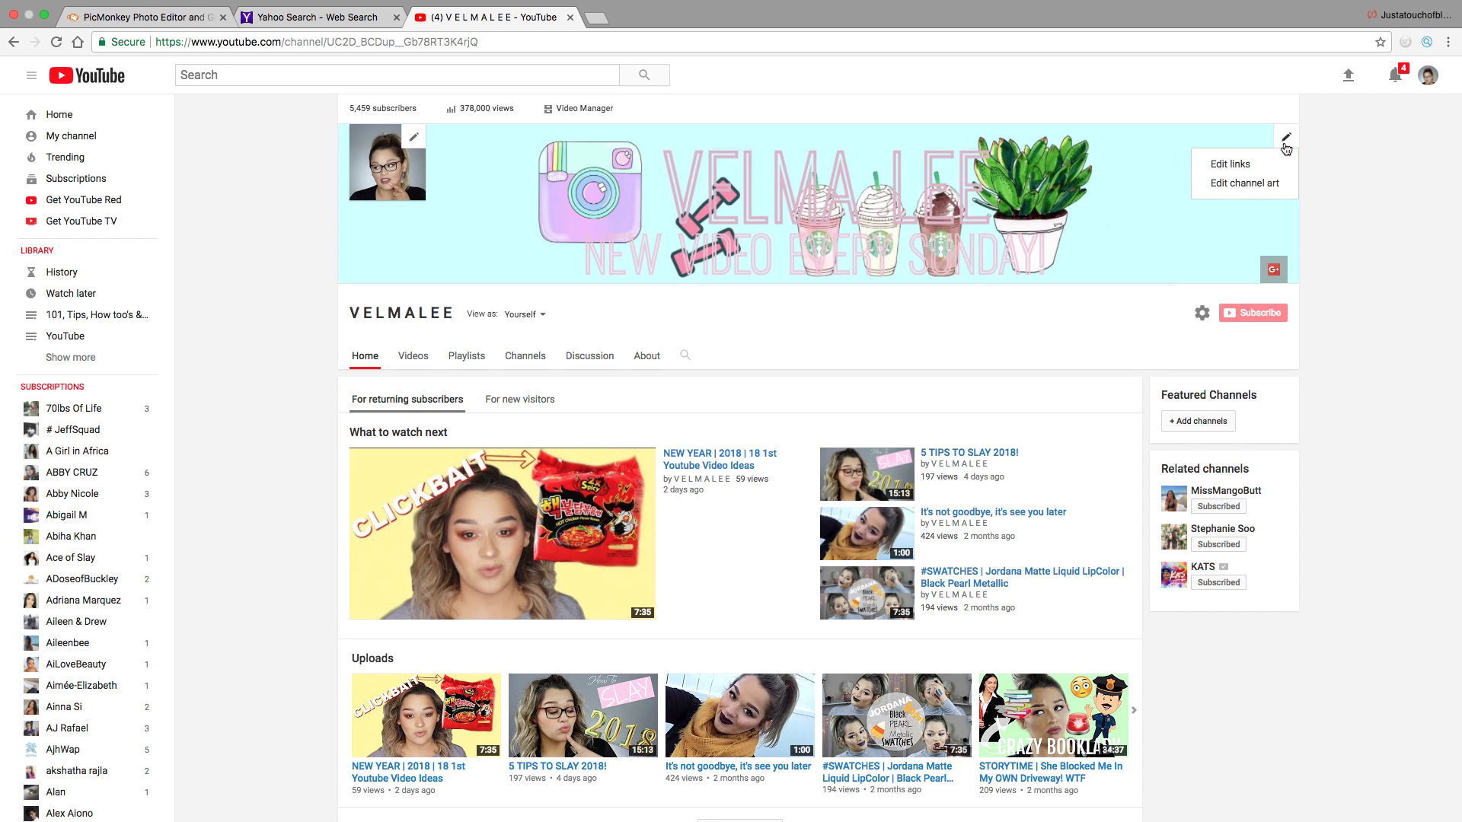
left_click(1256, 184)
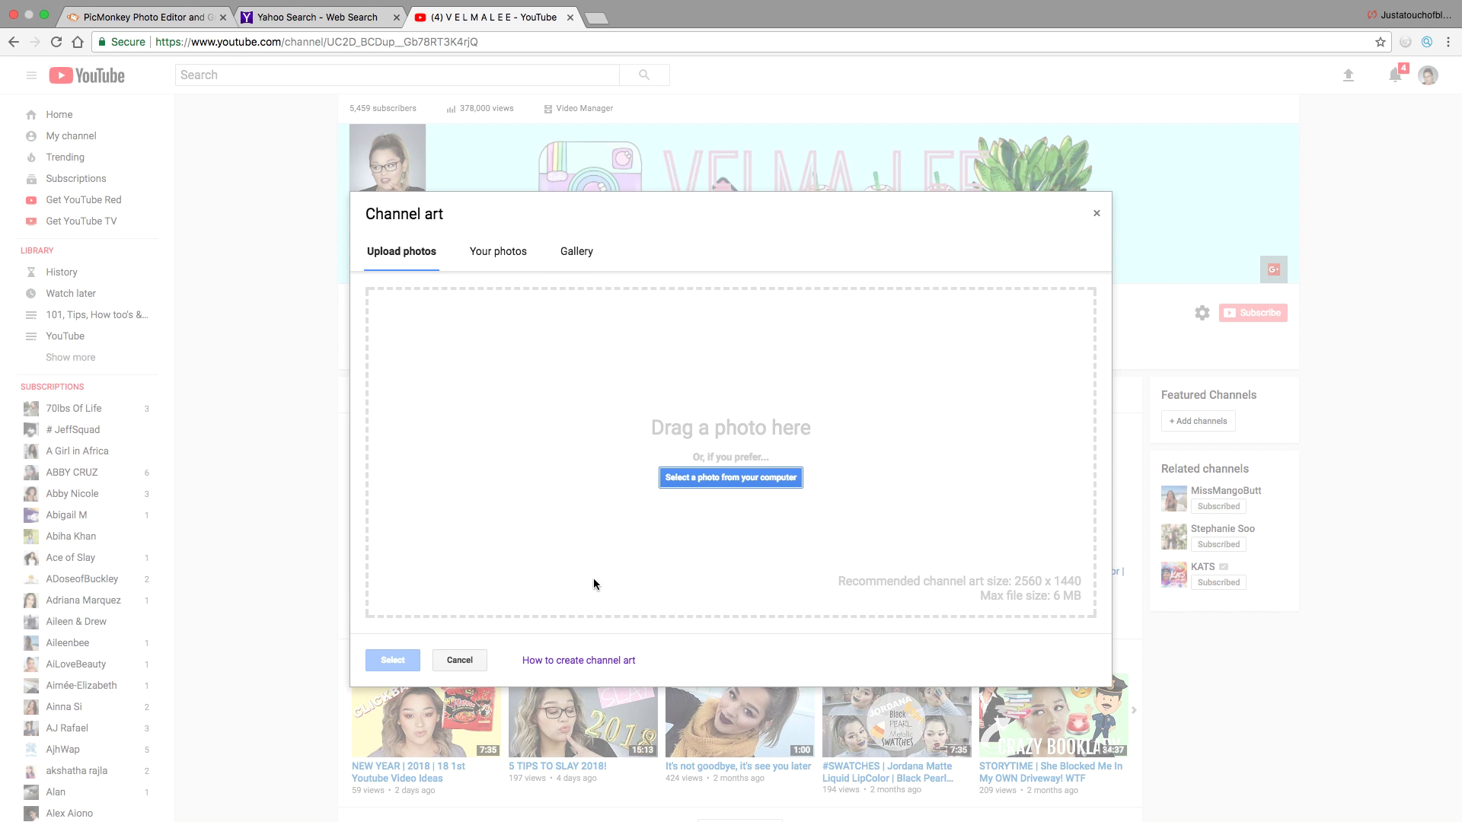
left_click(574, 663)
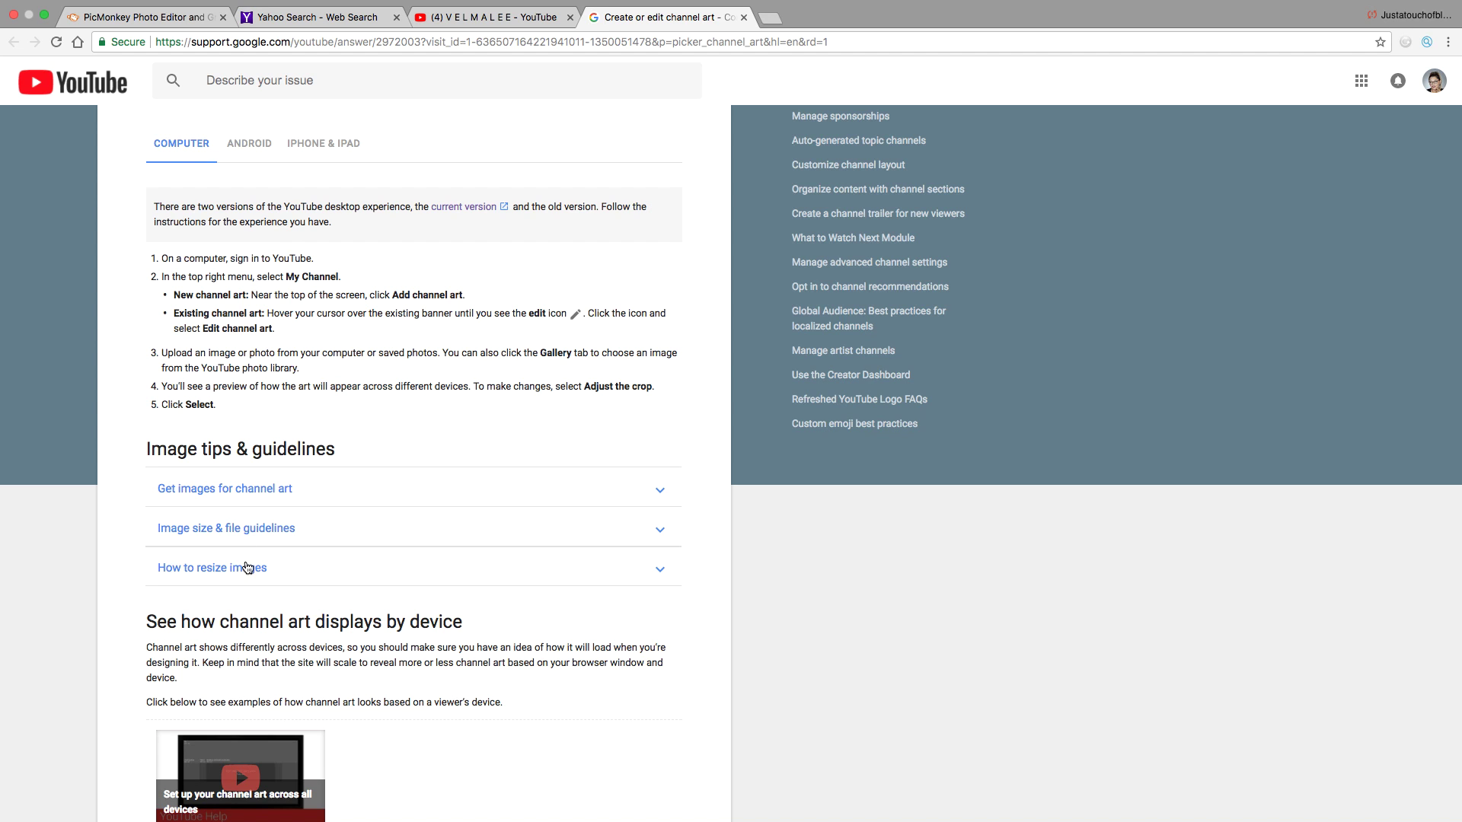
- Download the Channel Art Templates from the image size and file guidelines, and close the help page
left_click(252, 537)
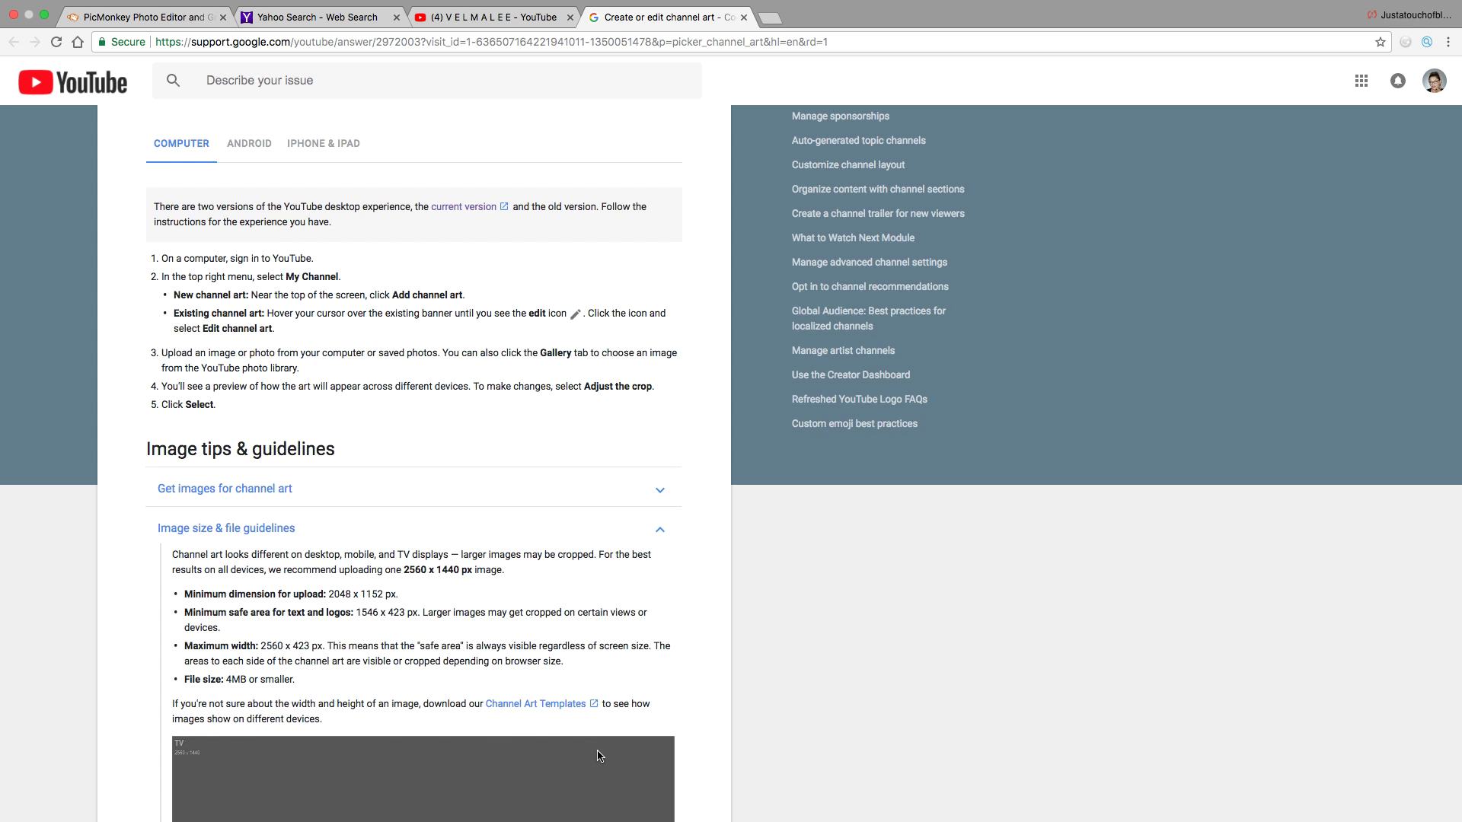
left_click(562, 712)
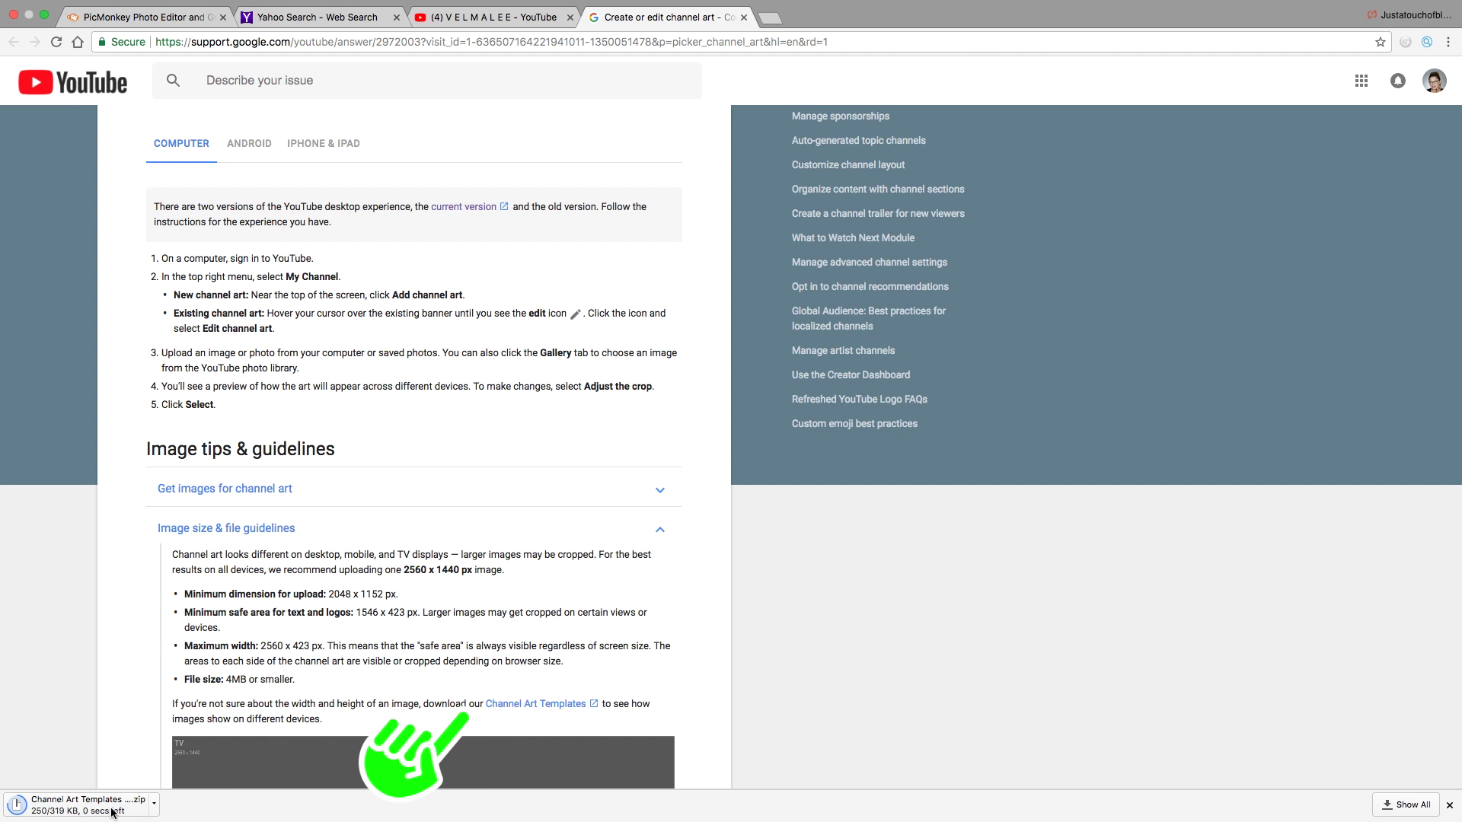
left_click(744, 17)
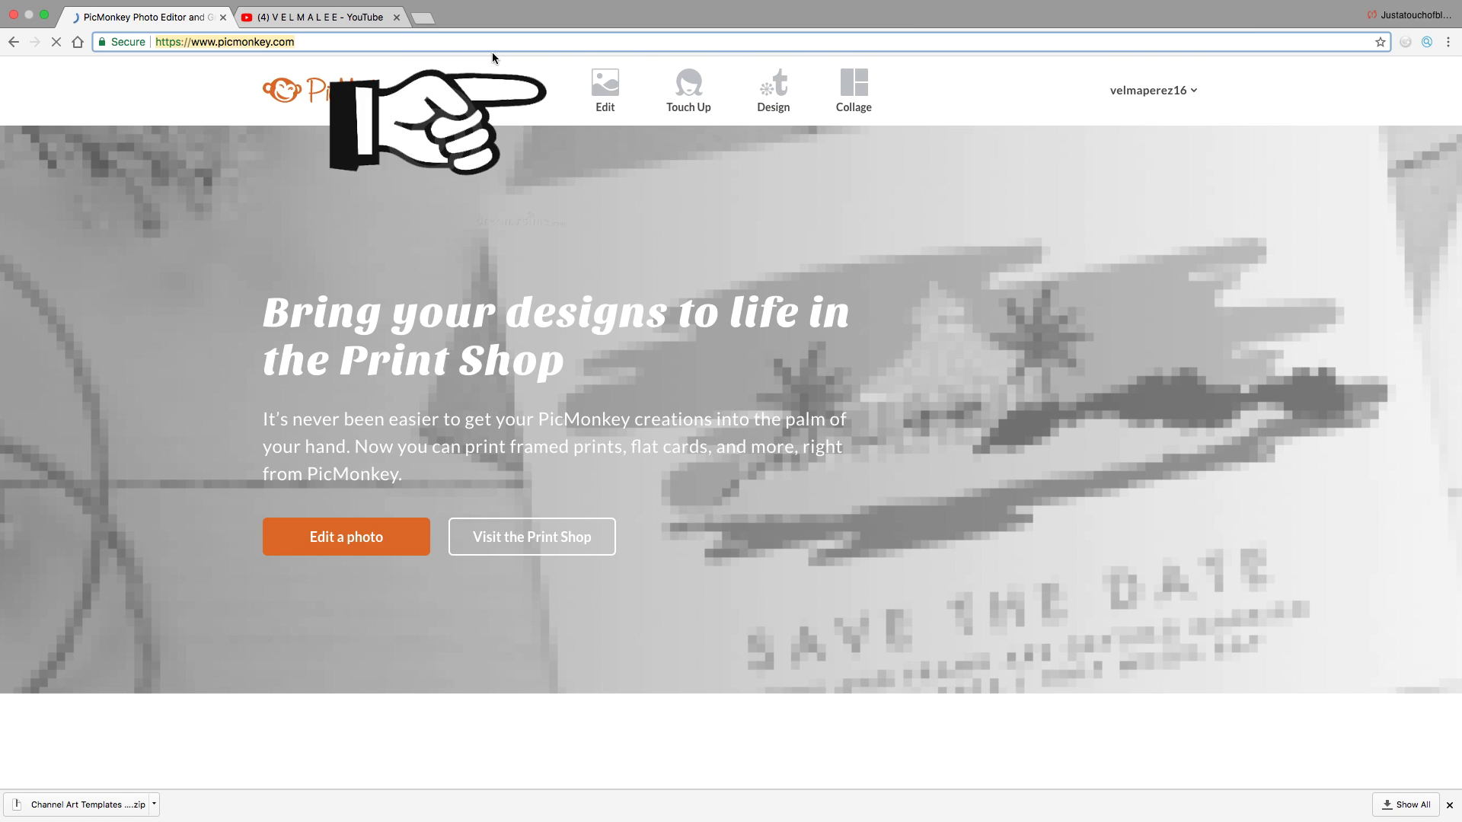
- Open the Fireworks PNG template from the downloaded Channel Art Templates (6) folder in PicMonkey for editing
mouse_move(606, 111)
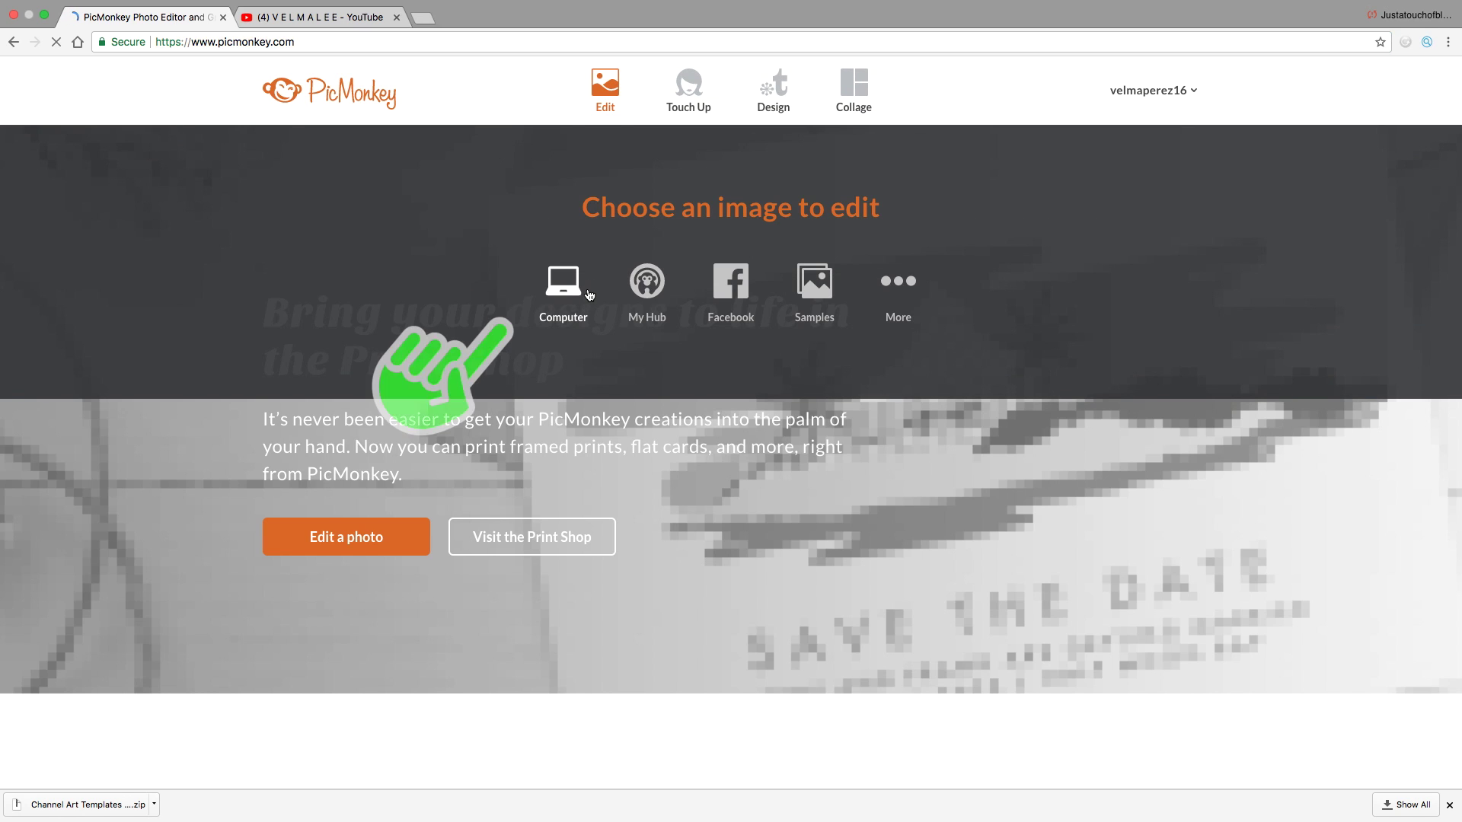
left_click(564, 283)
left_click(518, 136)
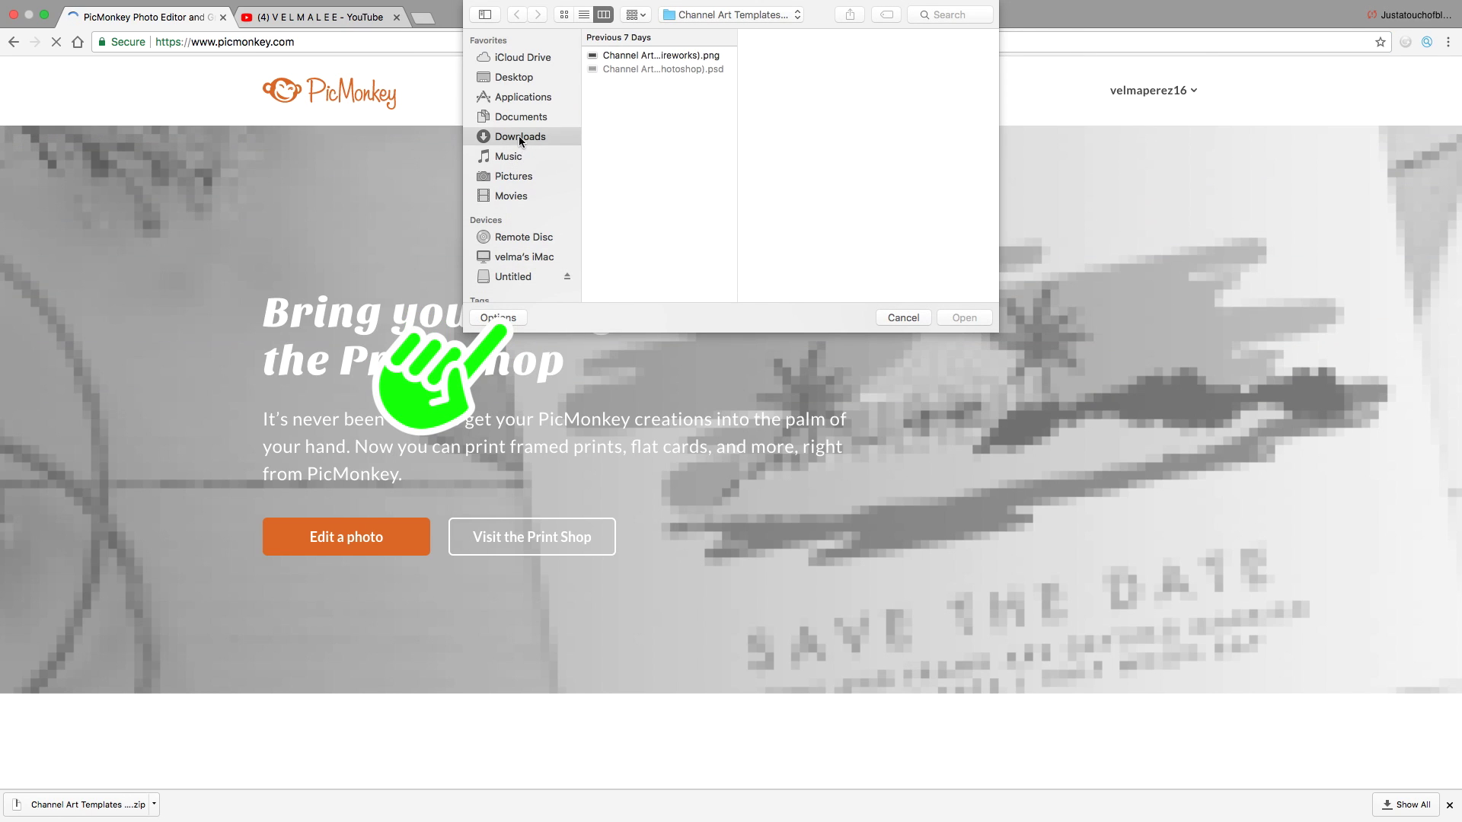
left_click(629, 65)
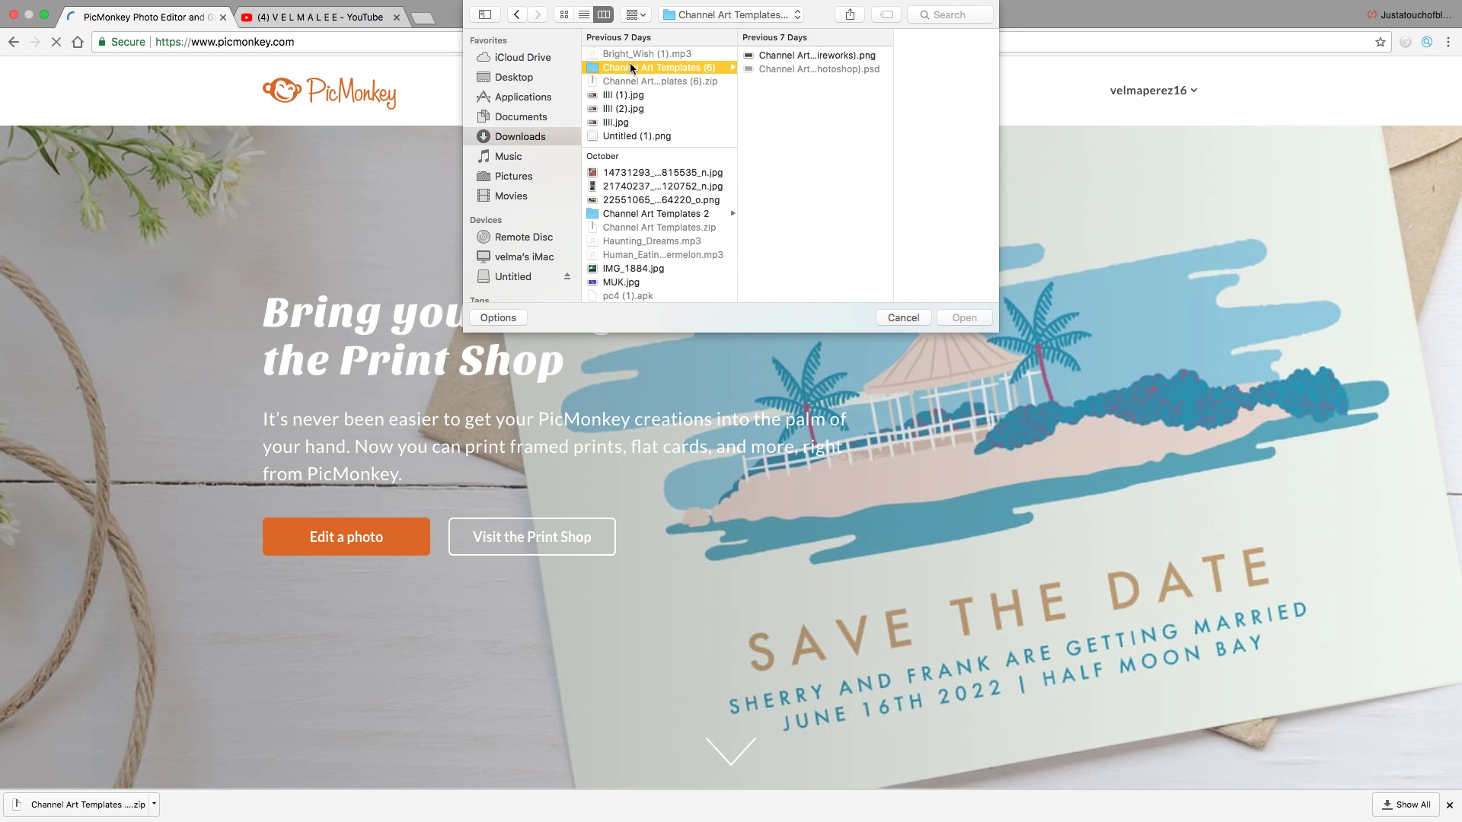
double_click(766, 54)
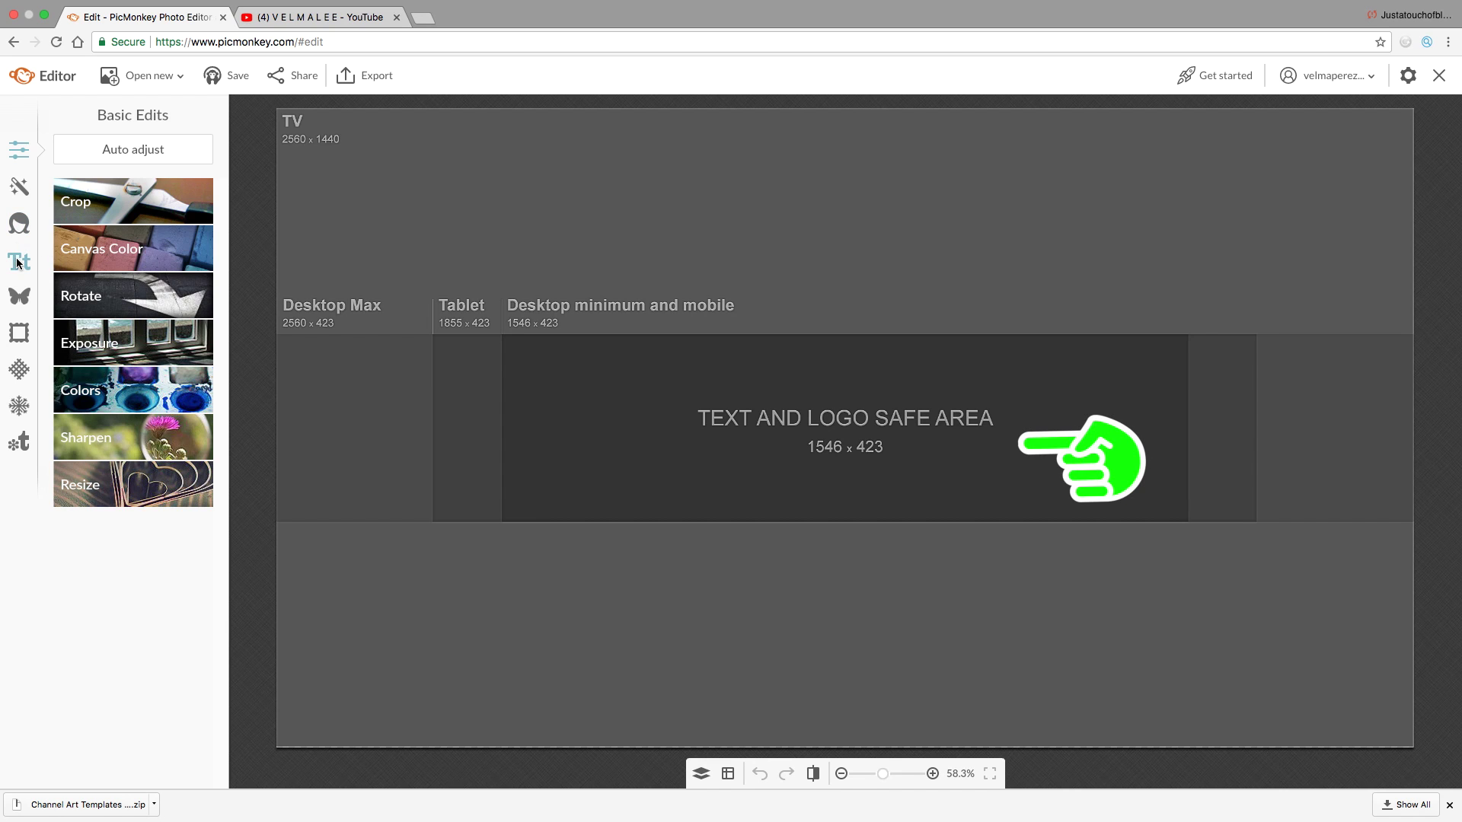
- Add a black geometric rectangle overlay, stretch it taller and place it against the left edge of the text and logo safe area
left_click(18, 298)
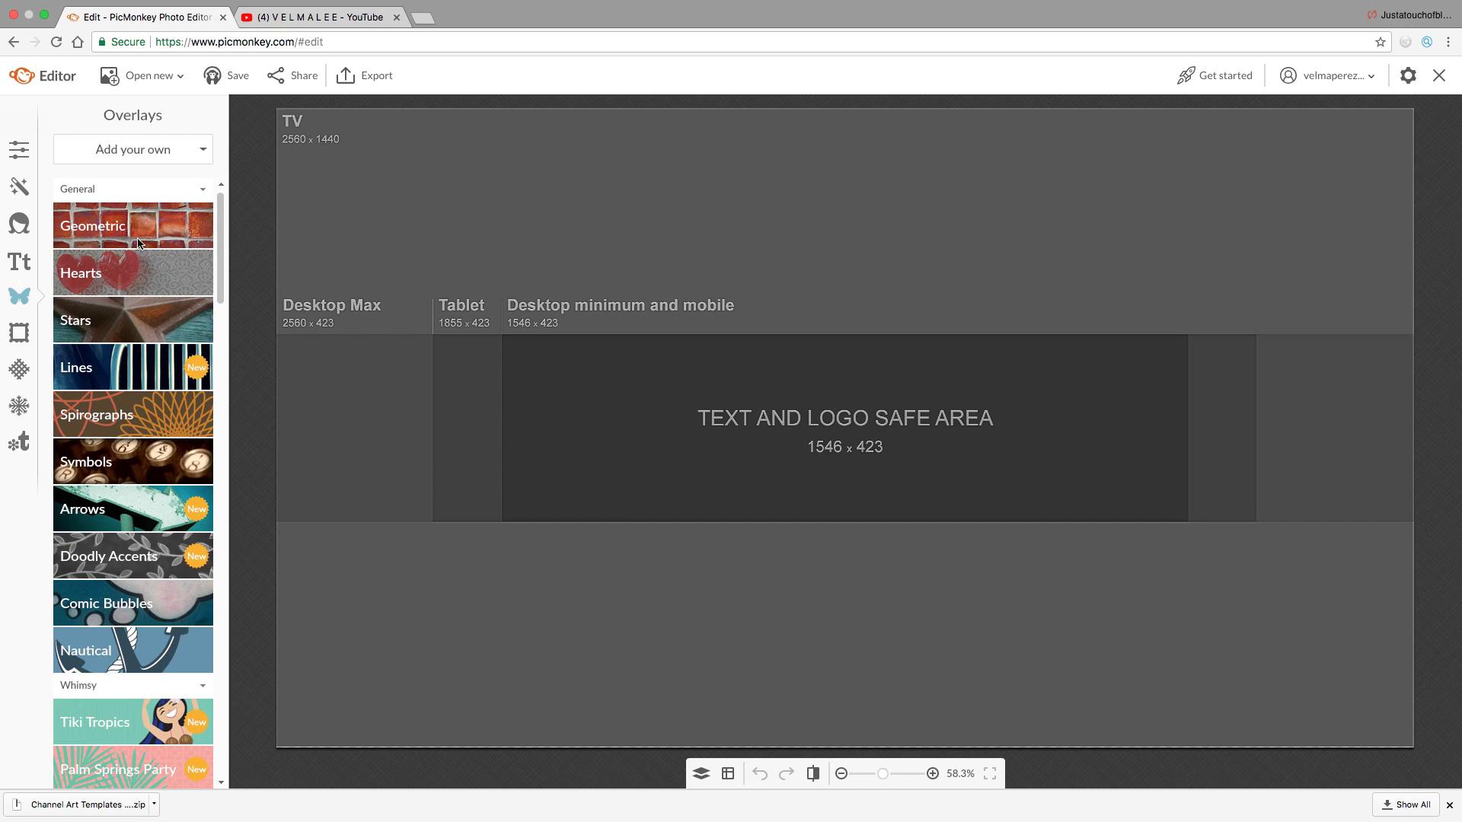
left_click(131, 235)
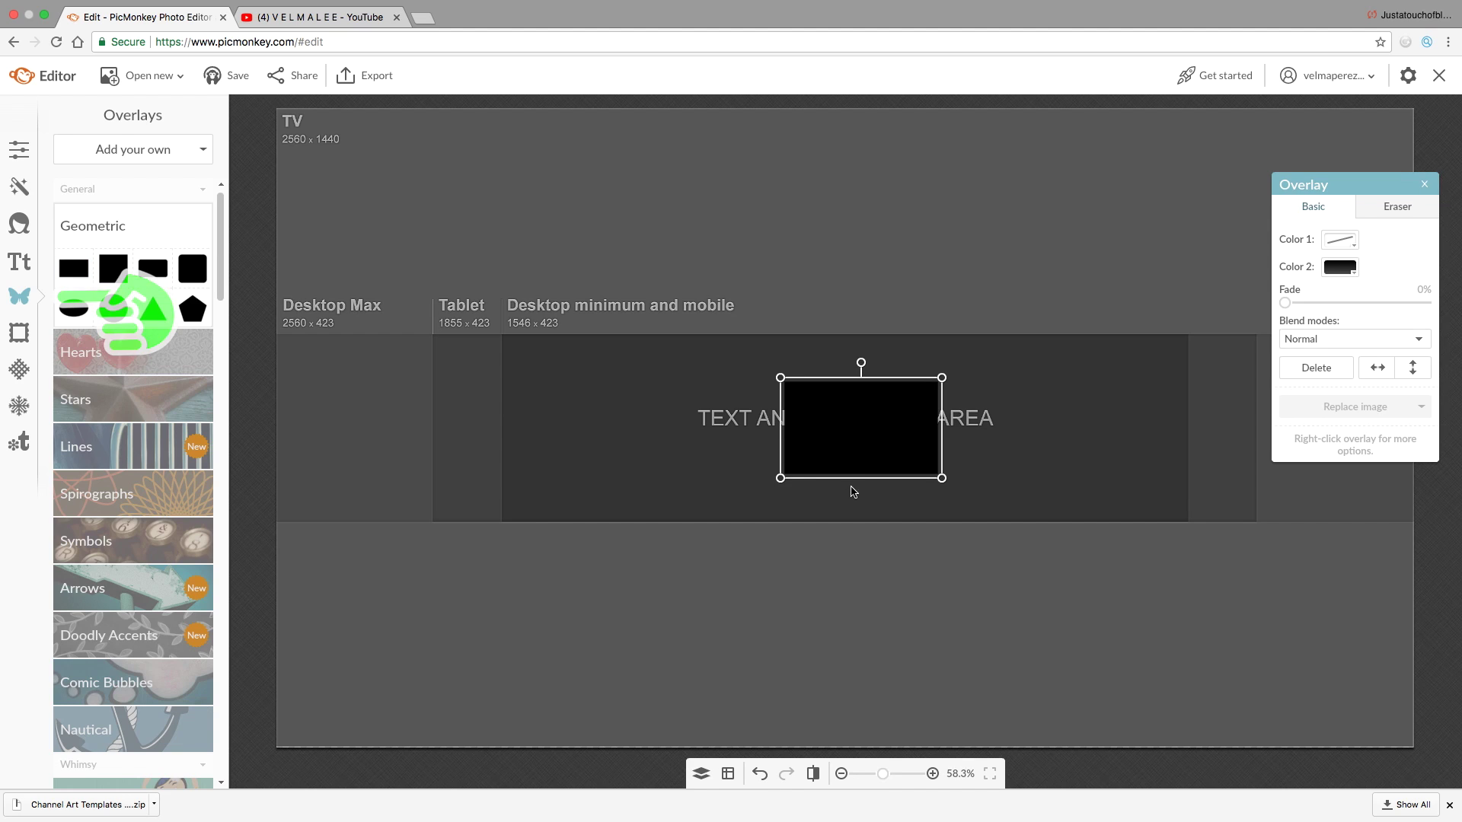
left_click_drag(849, 481, 845, 606)
left_click_drag(872, 523, 437, 465)
- Frame the right, upper and lower edges of the safe area with further black rectangle overlays, stretching and aligning them to its borders
left_click(56, 265)
left_click_drag(828, 552, 1227, 492)
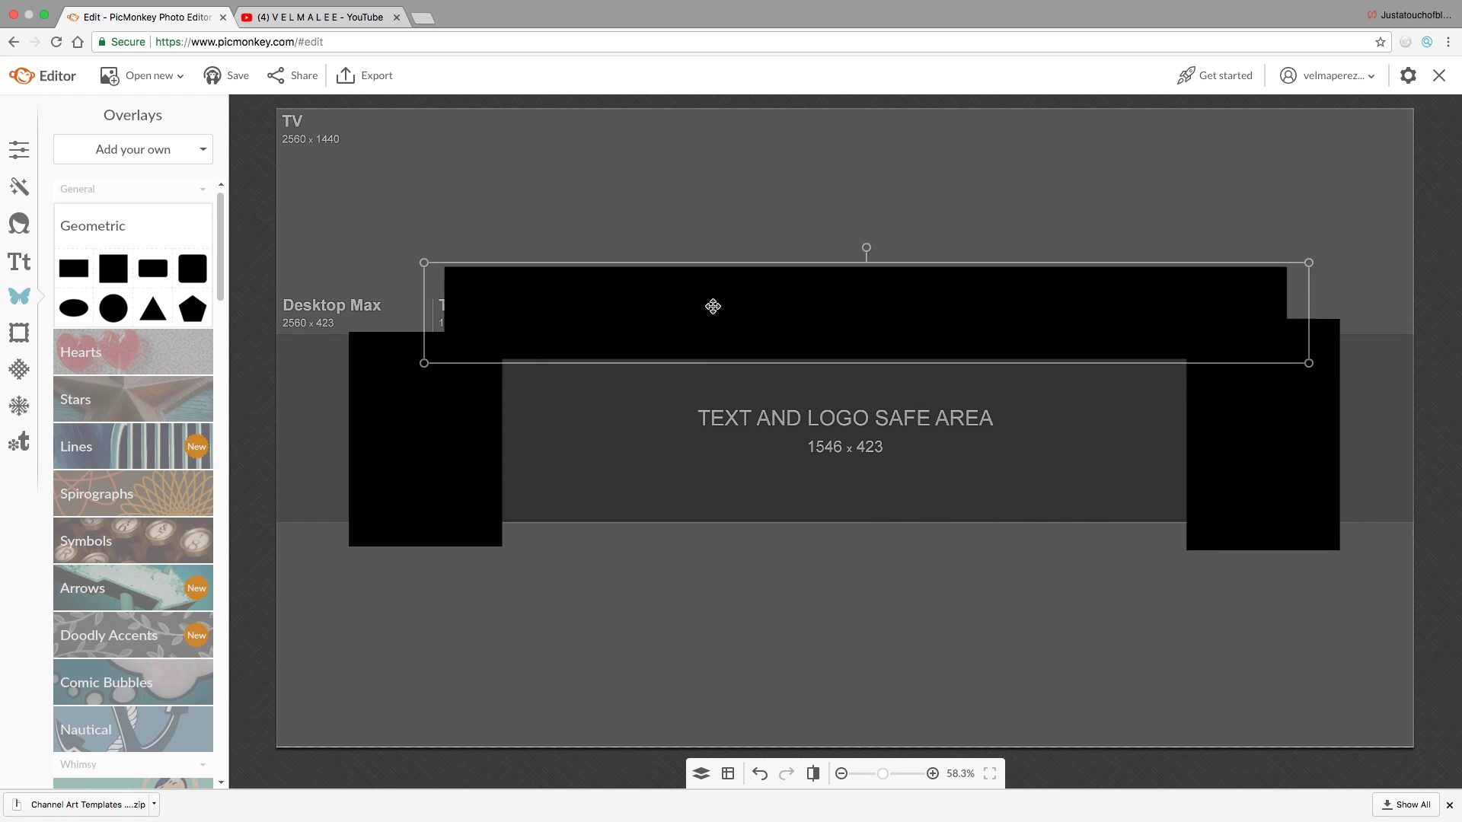
left_click_drag(713, 307, 700, 281)
left_click(73, 268)
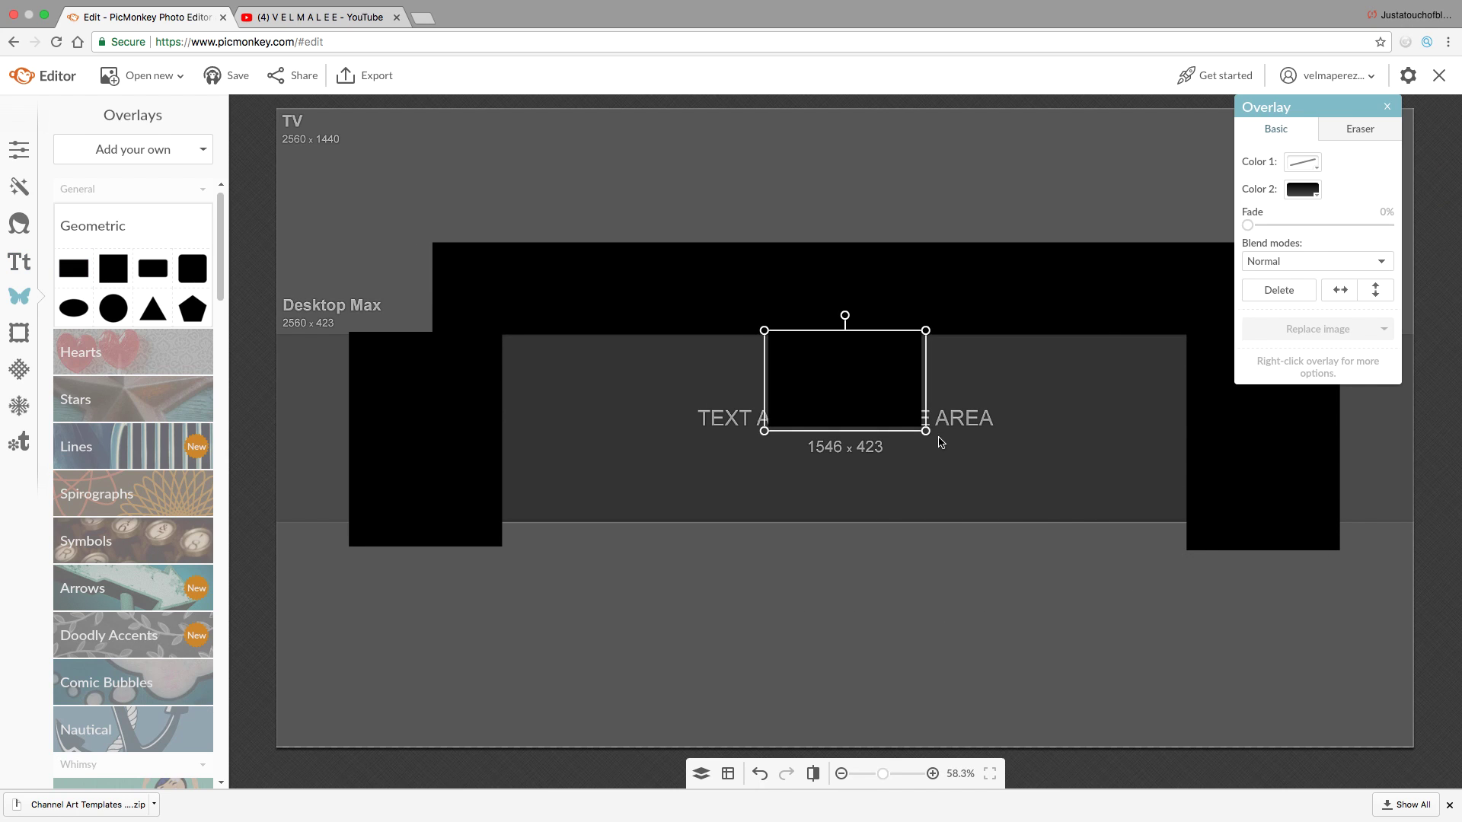
left_click_drag(925, 431, 1311, 451)
left_click_drag(767, 426, 464, 428)
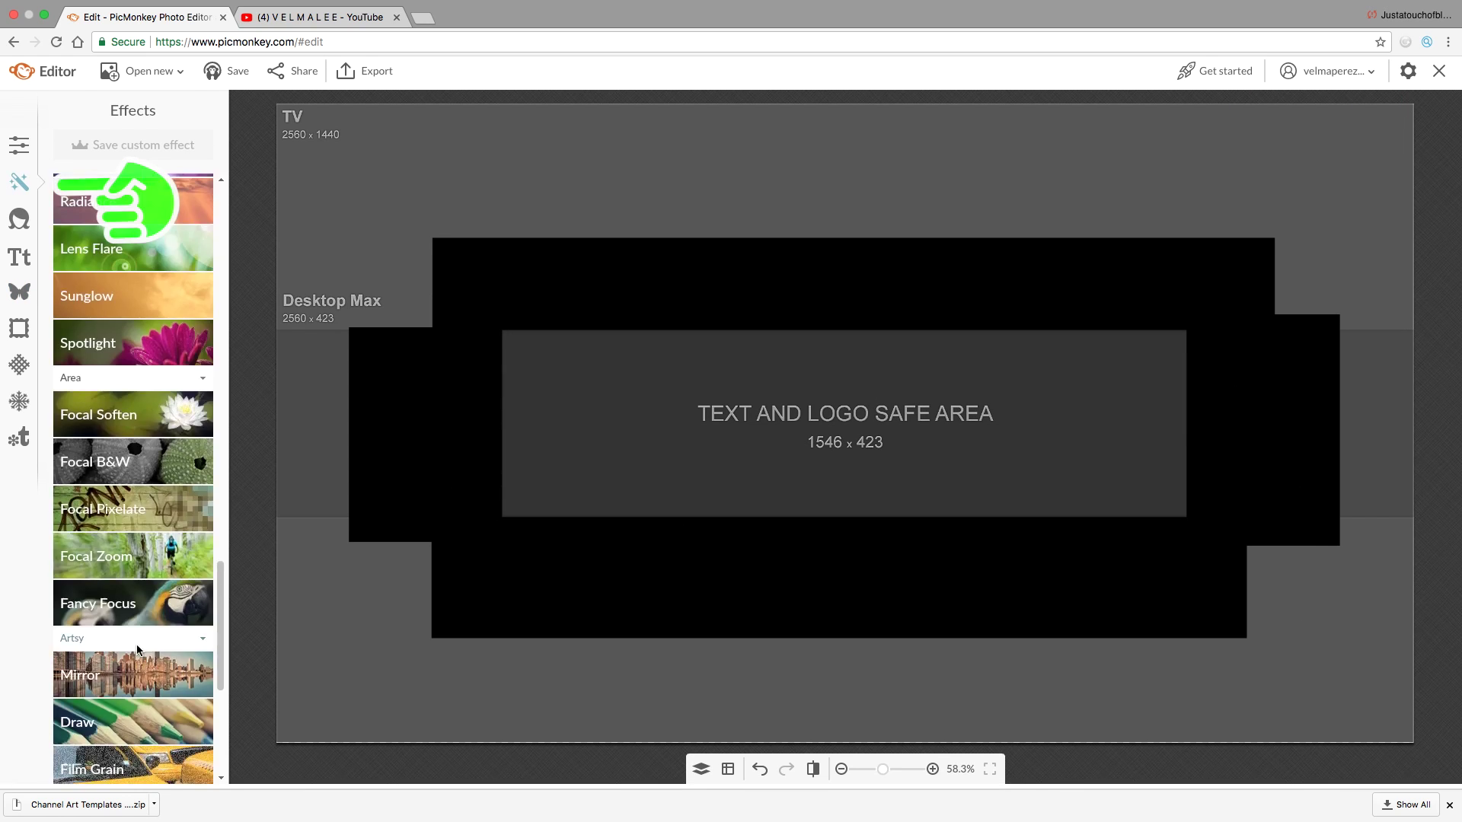
- Choose white (ffffff) in the Draw effect and paint over the template's upper-left corner
scroll(137, 649, "down", 3)
left_click(116, 527)
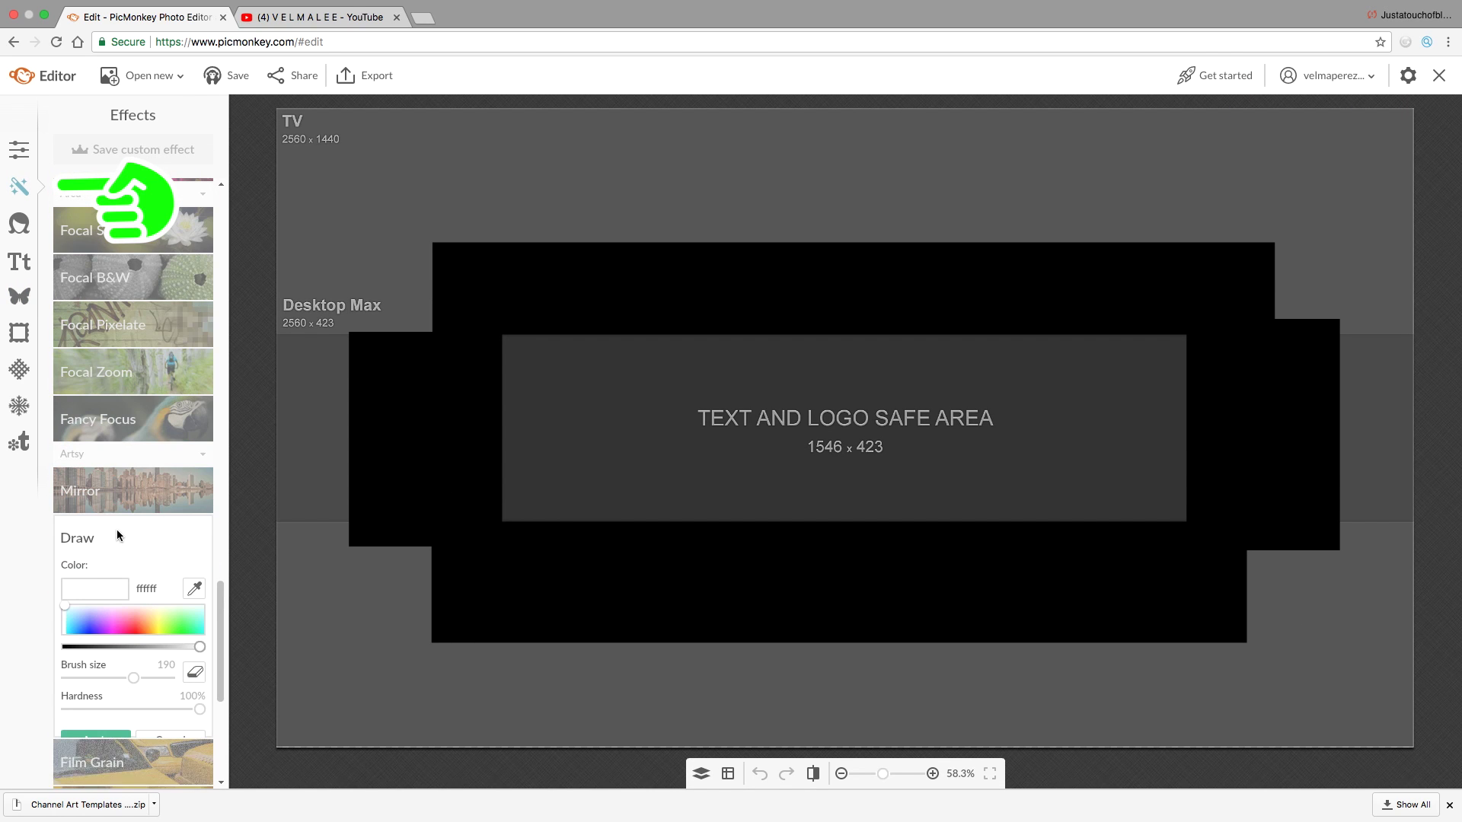
left_click(114, 614)
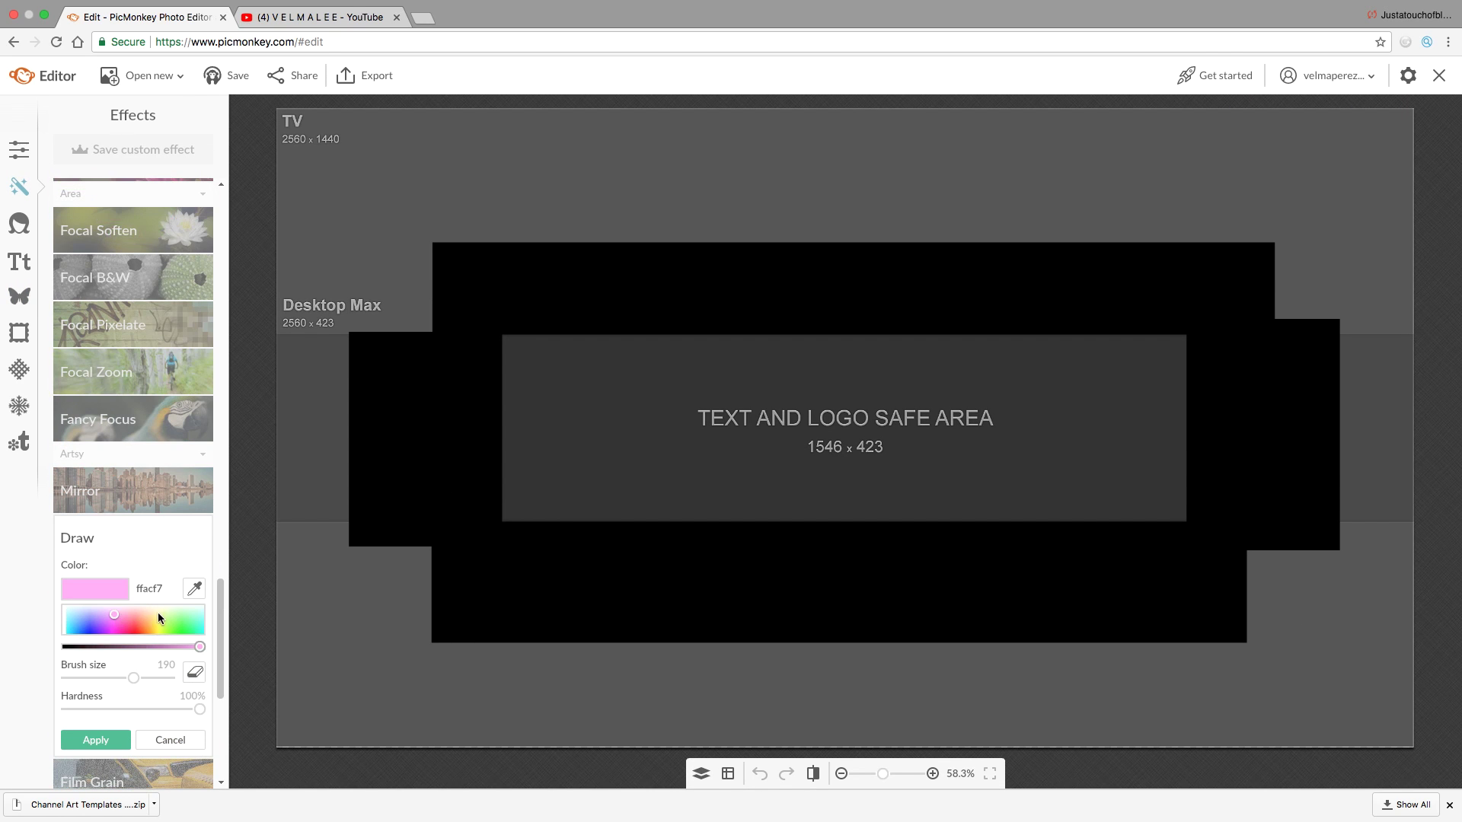
left_click_drag(116, 621, 53, 606)
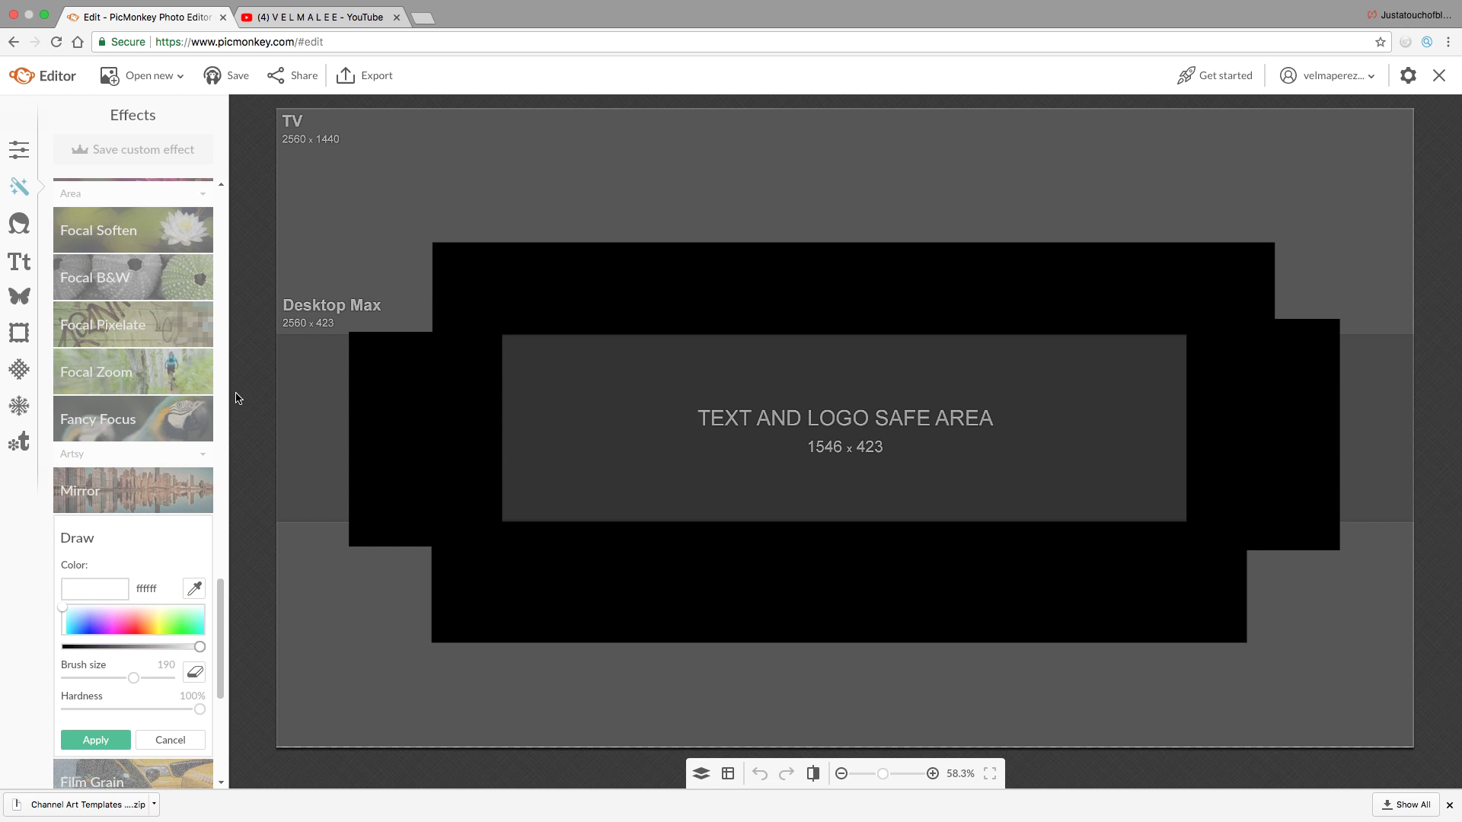
left_click_drag(310, 395, 568, 176)
mouse_move(367, 374)
left_mouse_down()
mouse_move(373, 303)
mouse_move(490, 107)
mouse_move(298, 202)
left_mouse_up()
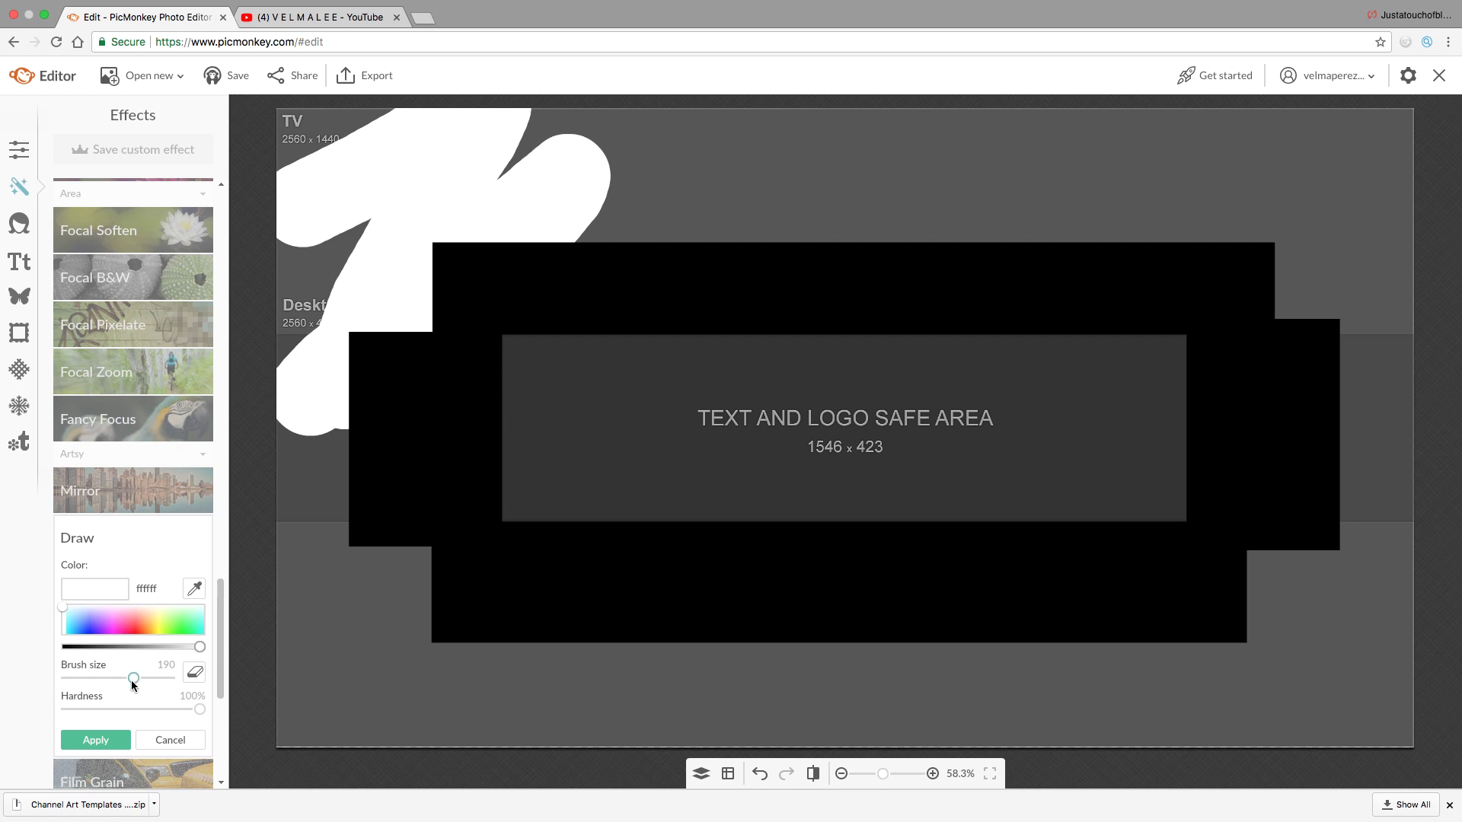
- Set the brush size to 600, paint the rest of the template white and apply the Draw effect
left_click_drag(134, 677, 201, 679)
mouse_move(1341, 135)
left_mouse_down()
mouse_move(1292, 153)
mouse_move(222, 189)
left_mouse_up()
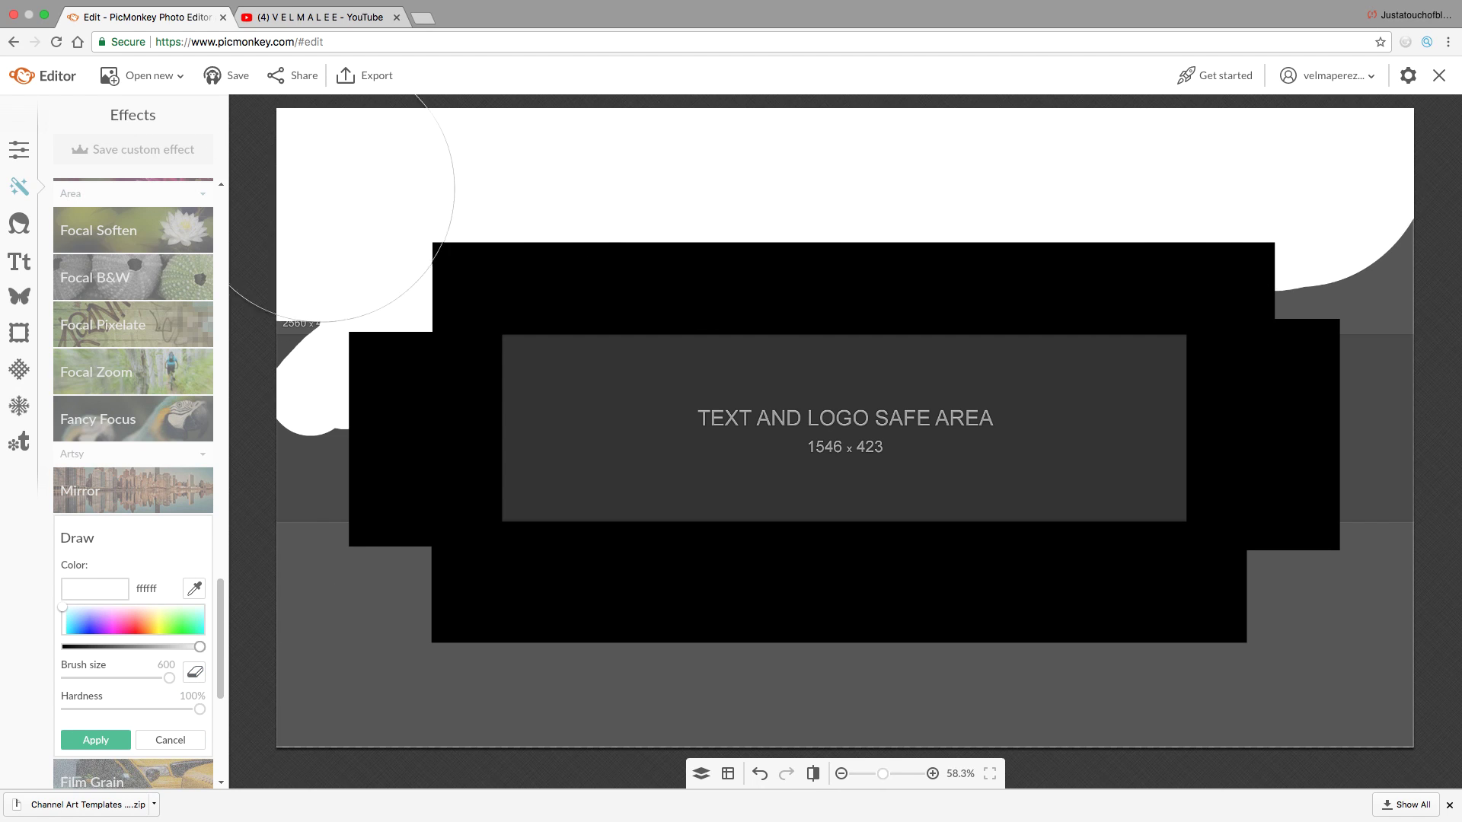
mouse_move(342, 208)
left_mouse_down()
mouse_move(1420, 195)
mouse_move(760, 352)
mouse_move(292, 361)
mouse_move(1361, 481)
left_mouse_up()
left_click_drag(1449, 491, 279, 668)
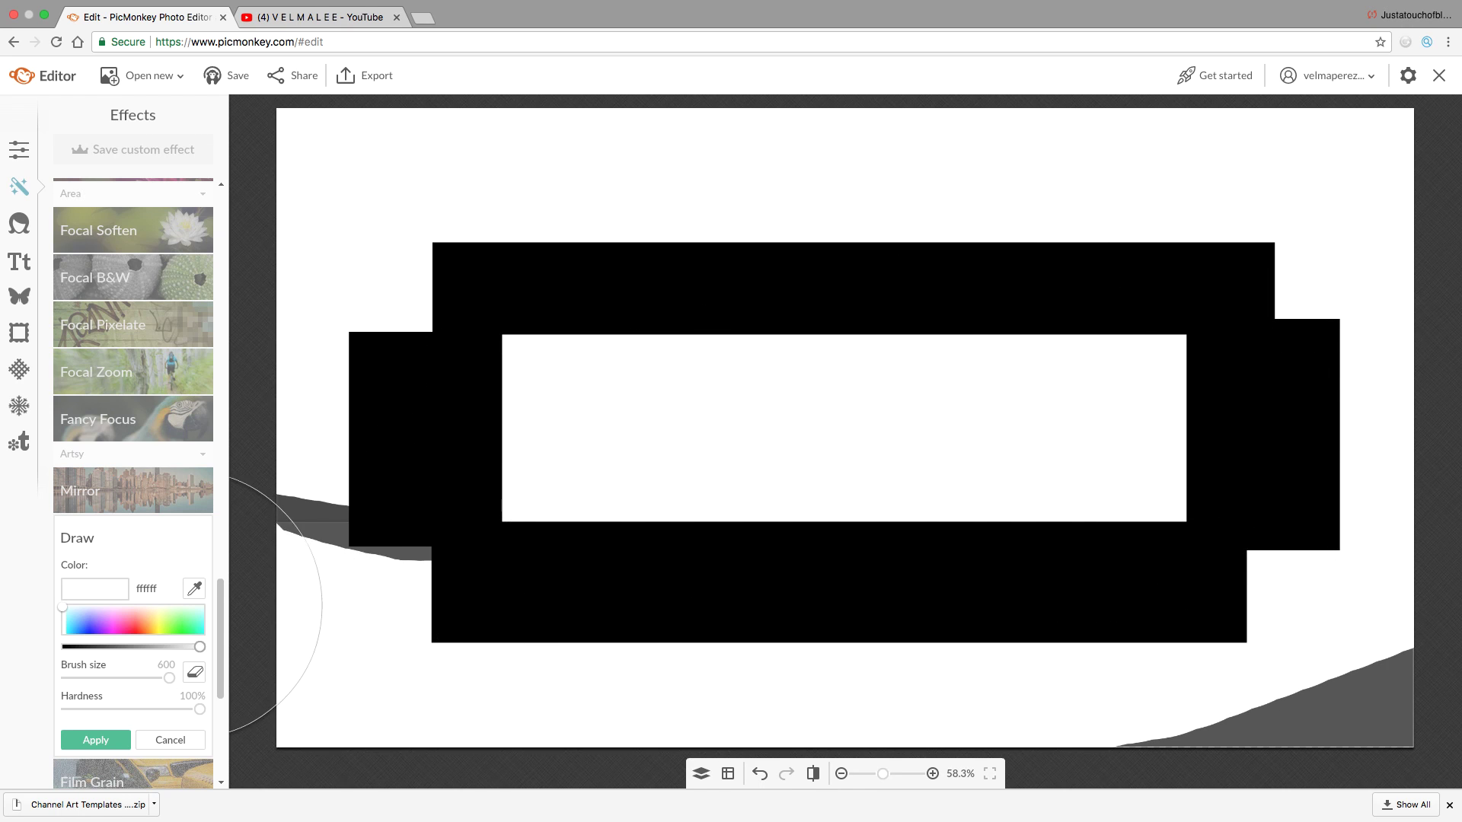
mouse_move(194, 606)
left_mouse_down()
mouse_move(542, 686)
mouse_move(782, 710)
mouse_move(1373, 705)
left_mouse_up()
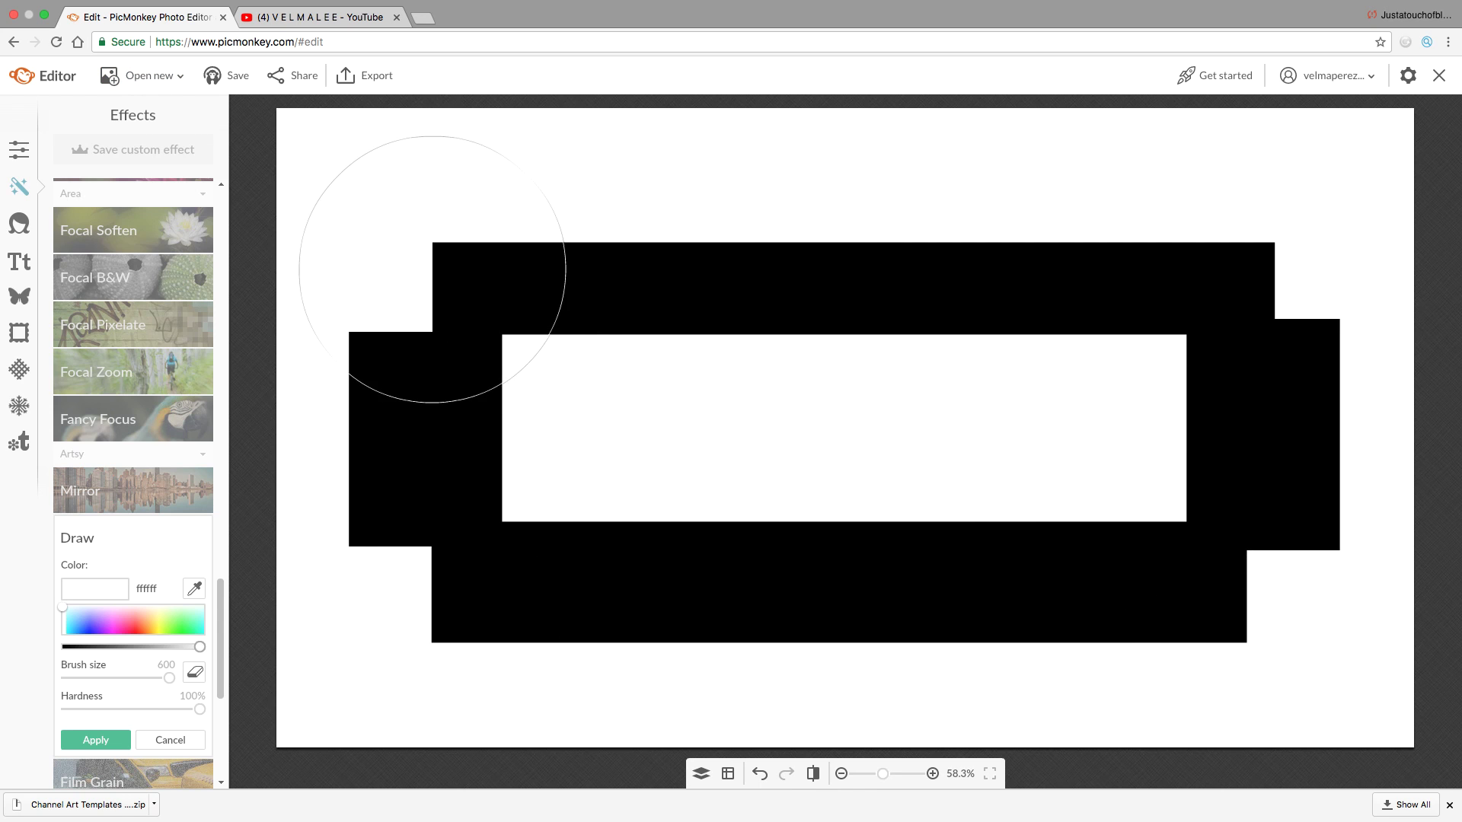
left_click(95, 740)
- Add a text box containing the channel name inside the white safe area
left_click(20, 263)
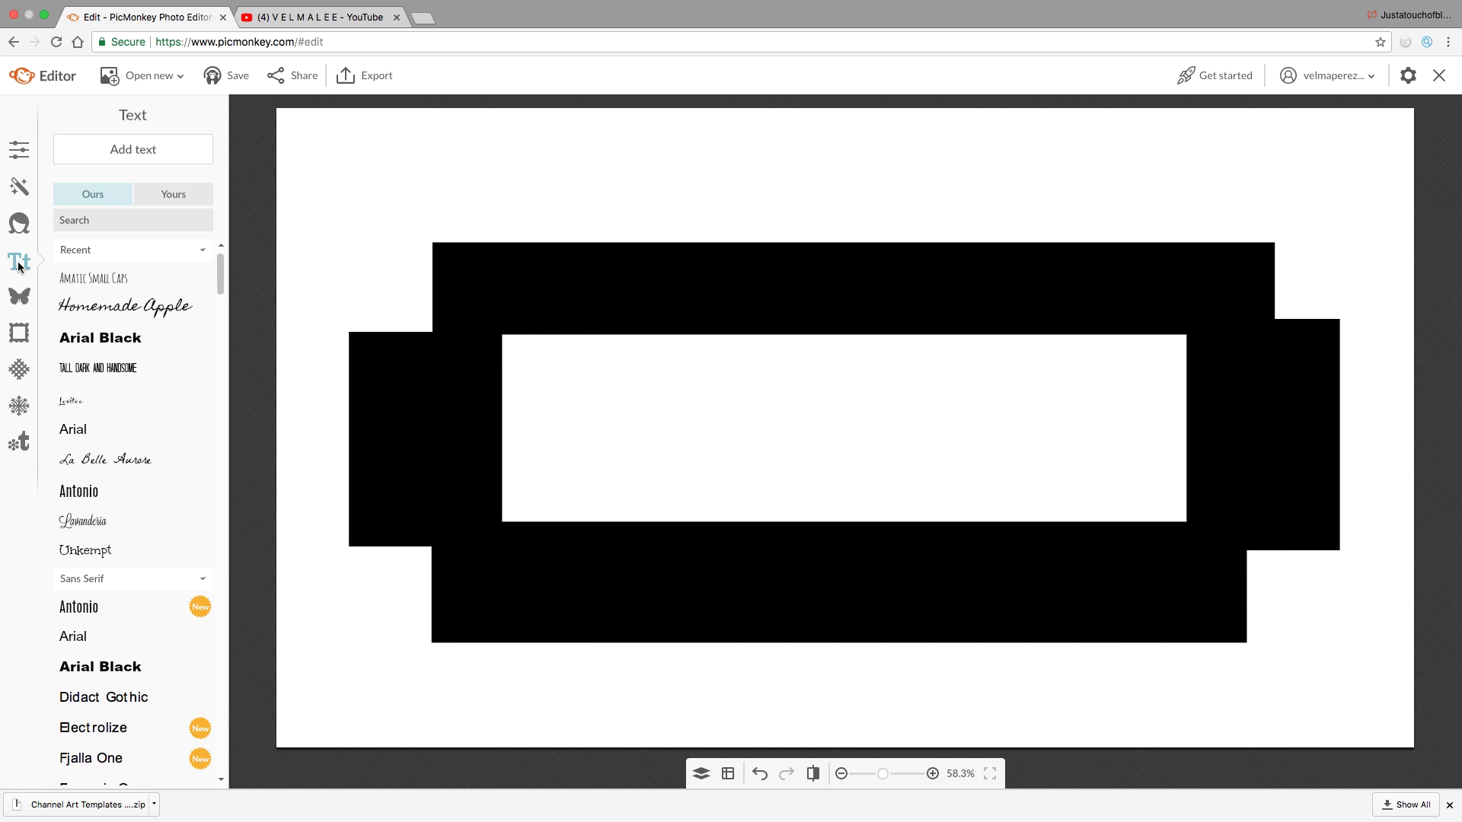
left_click(171, 156)
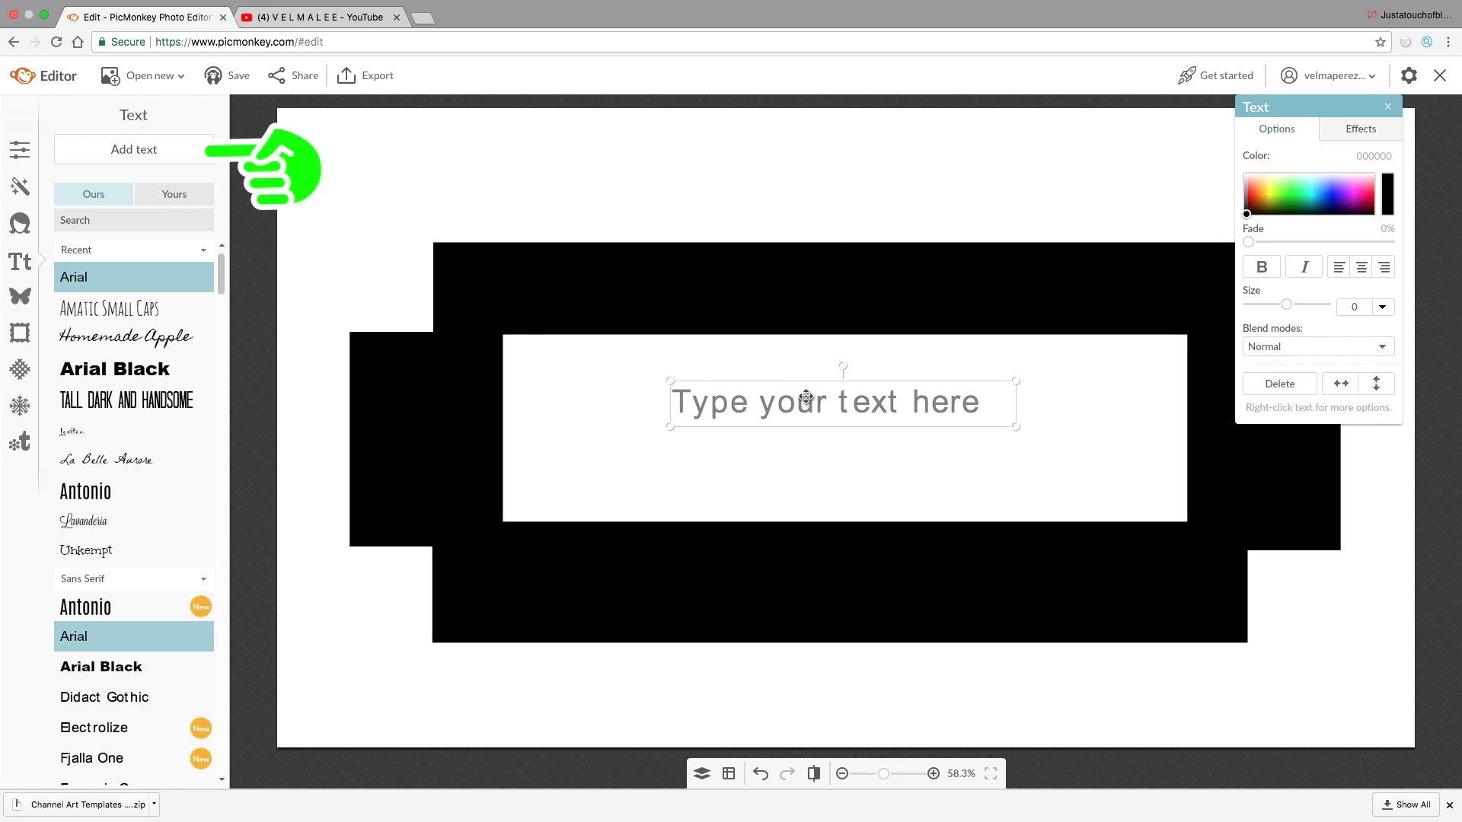
type("Velma Lee")
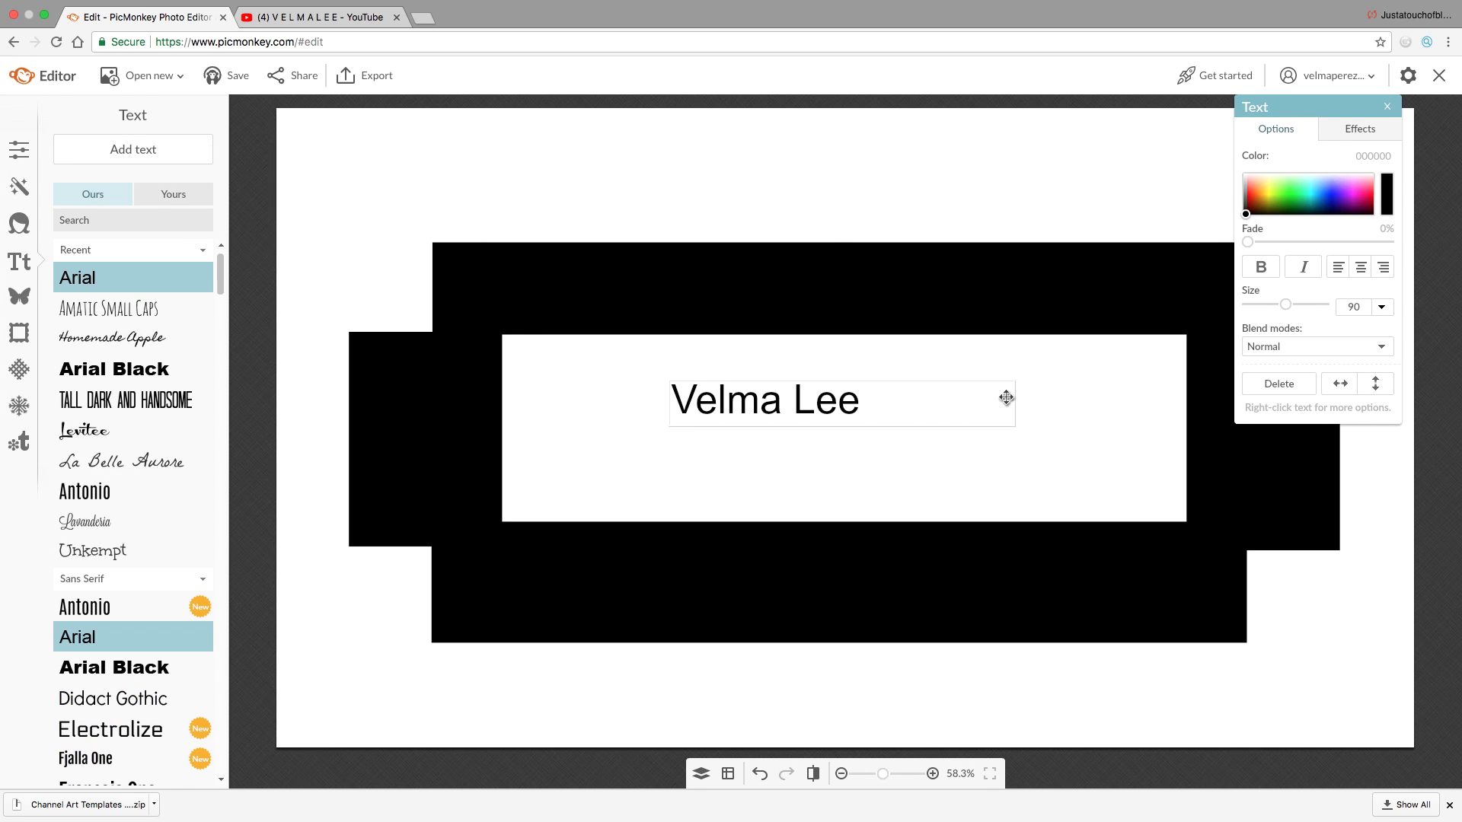
- Set the channel name in the Lavanderia font, enlarge it to size 220 and position it within the white safe area
left_click_drag(980, 389, 496, 448)
left_click(83, 522)
left_click(669, 423)
left_click_drag(1015, 450, 1168, 522)
left_click_drag(932, 442, 1025, 431)
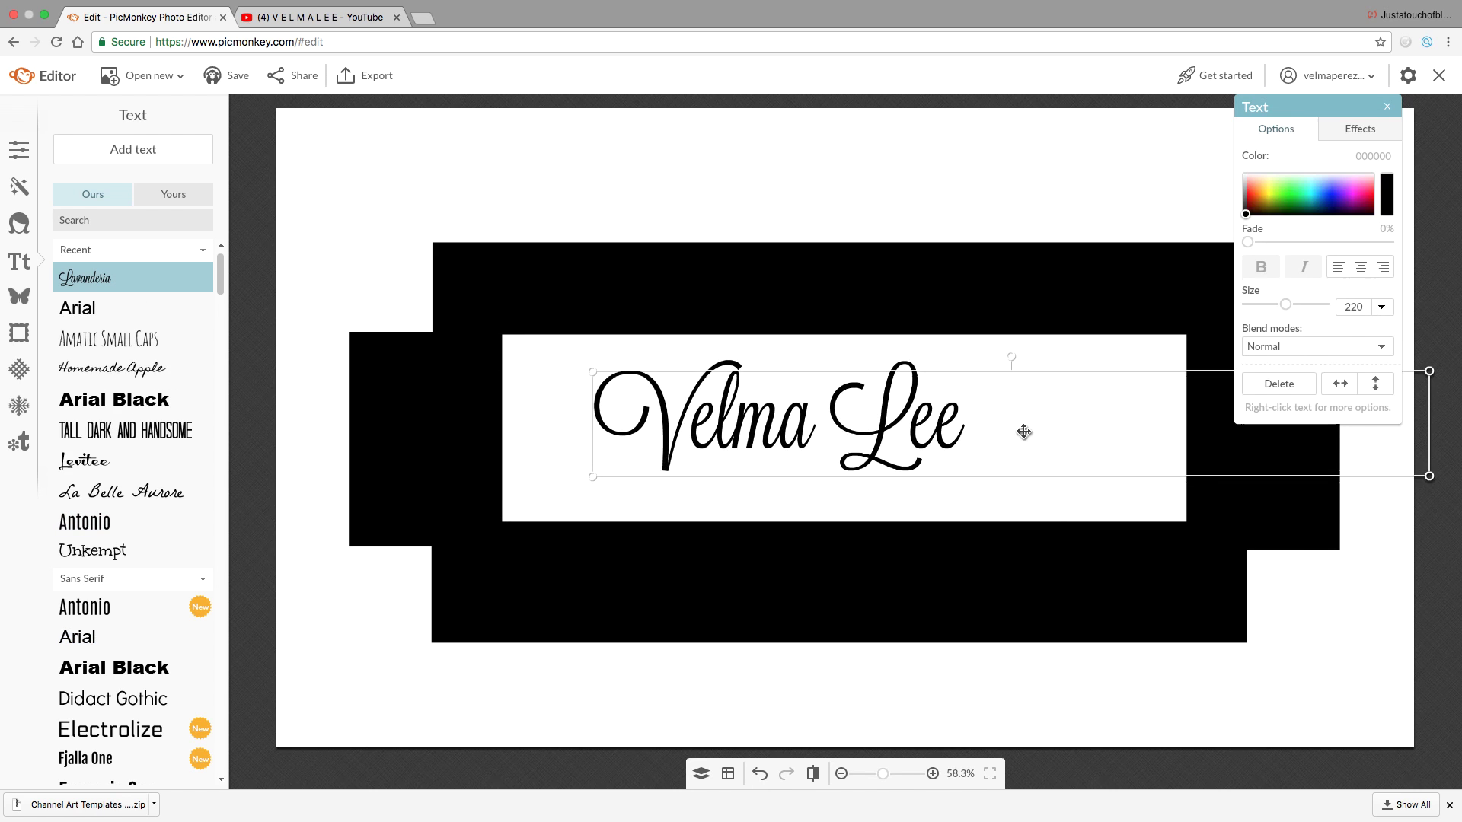
- Try other fonts on the channel name, including Homemade Apple, La Belle Aurore, Jellyka Delicious Cake and Komika Text
left_click(70, 369)
left_click(76, 310)
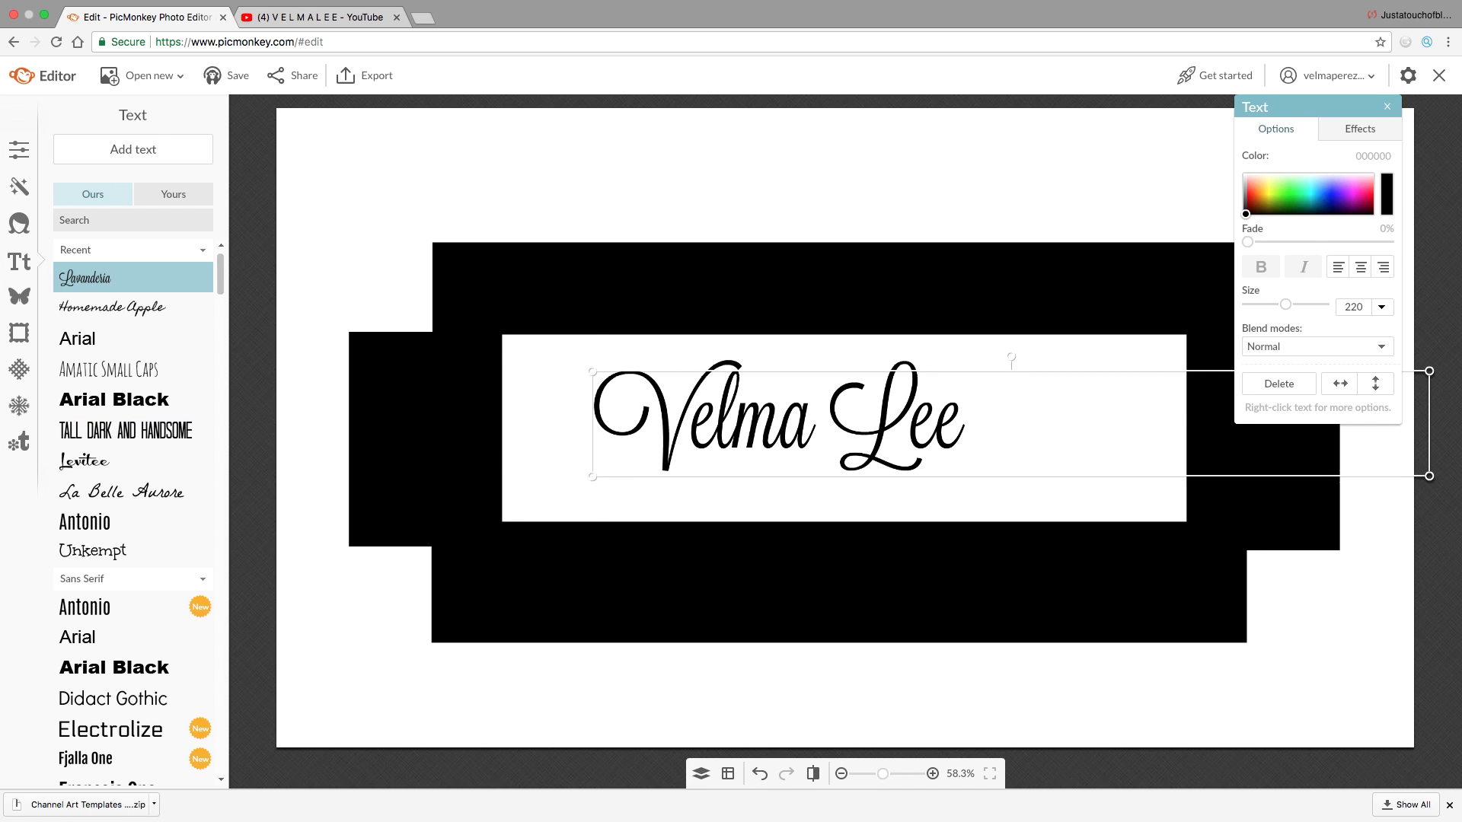
left_click(176, 495)
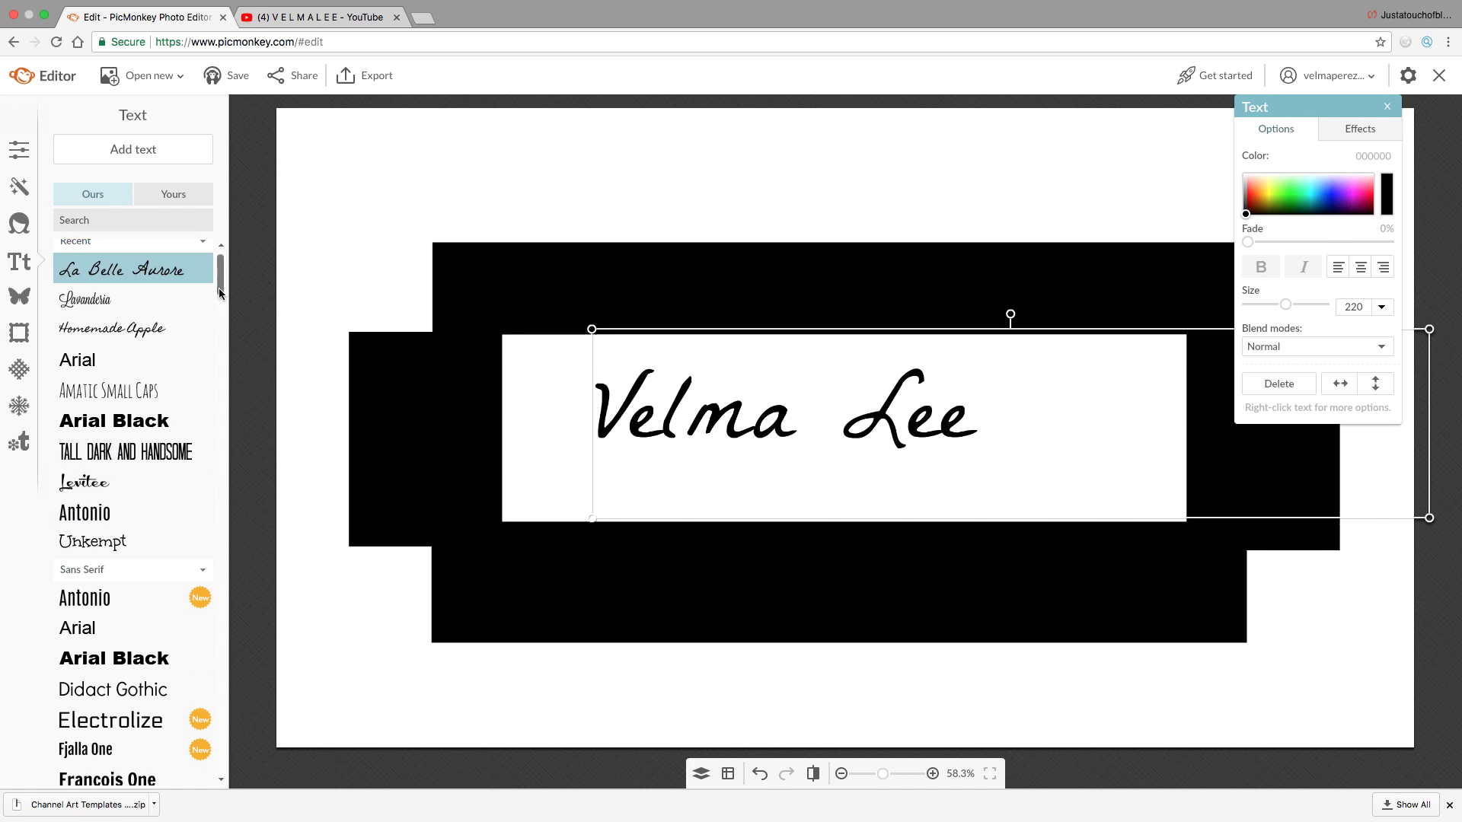
left_click_drag(219, 292, 219, 709)
left_click(110, 464)
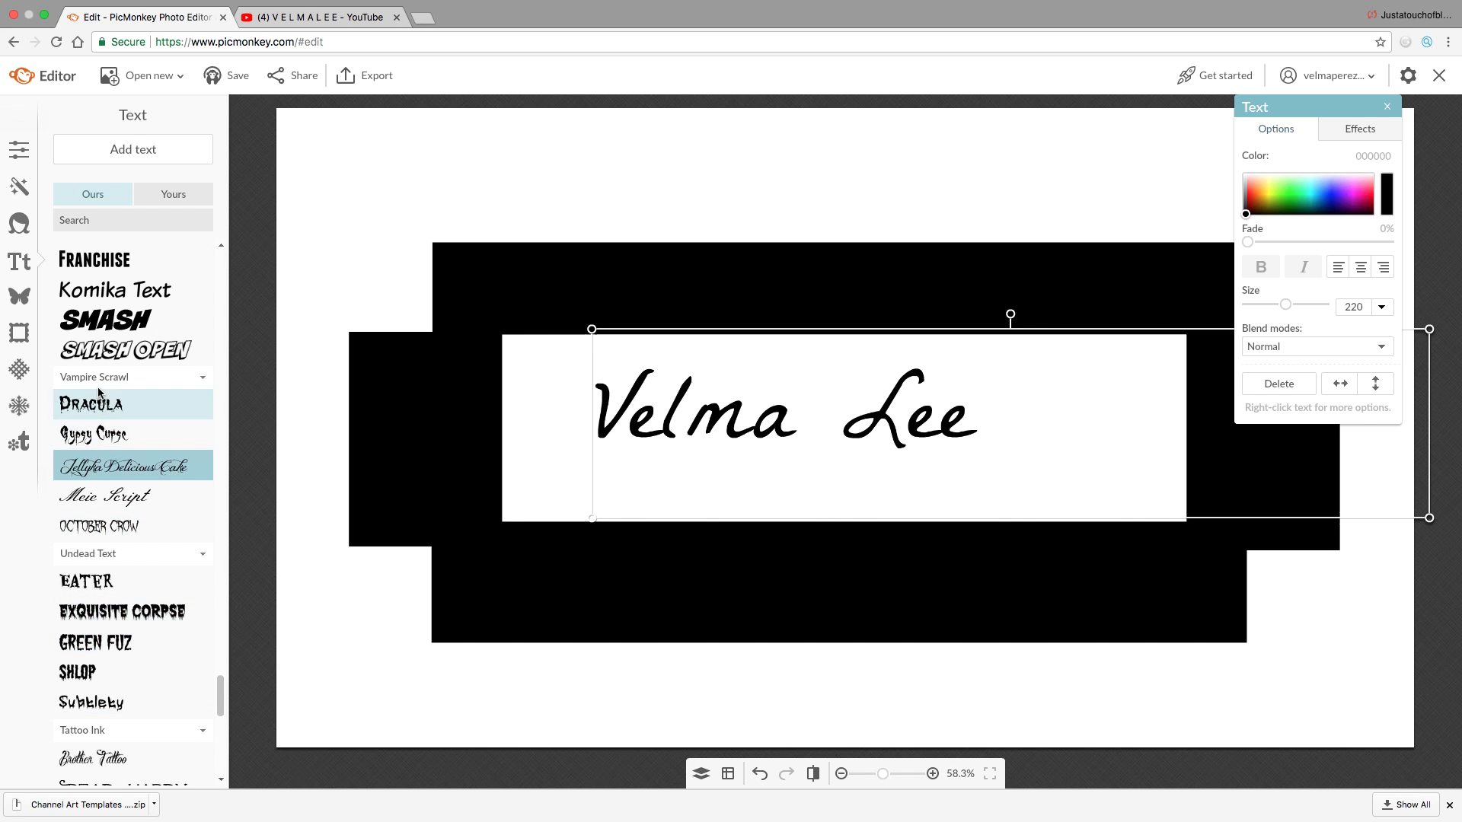
left_click(126, 351)
left_click(115, 289)
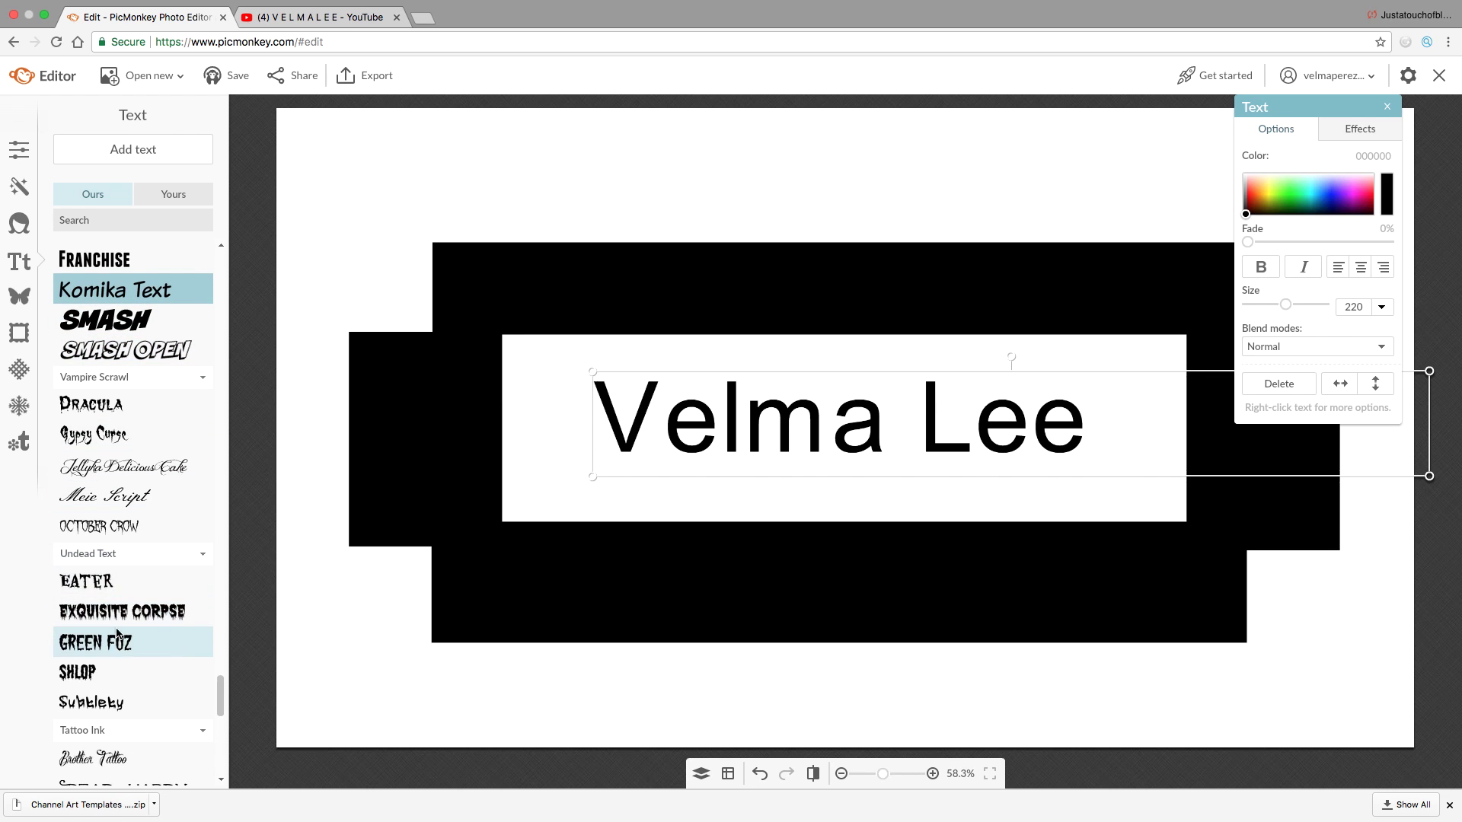
left_click_drag(219, 692, 214, 725)
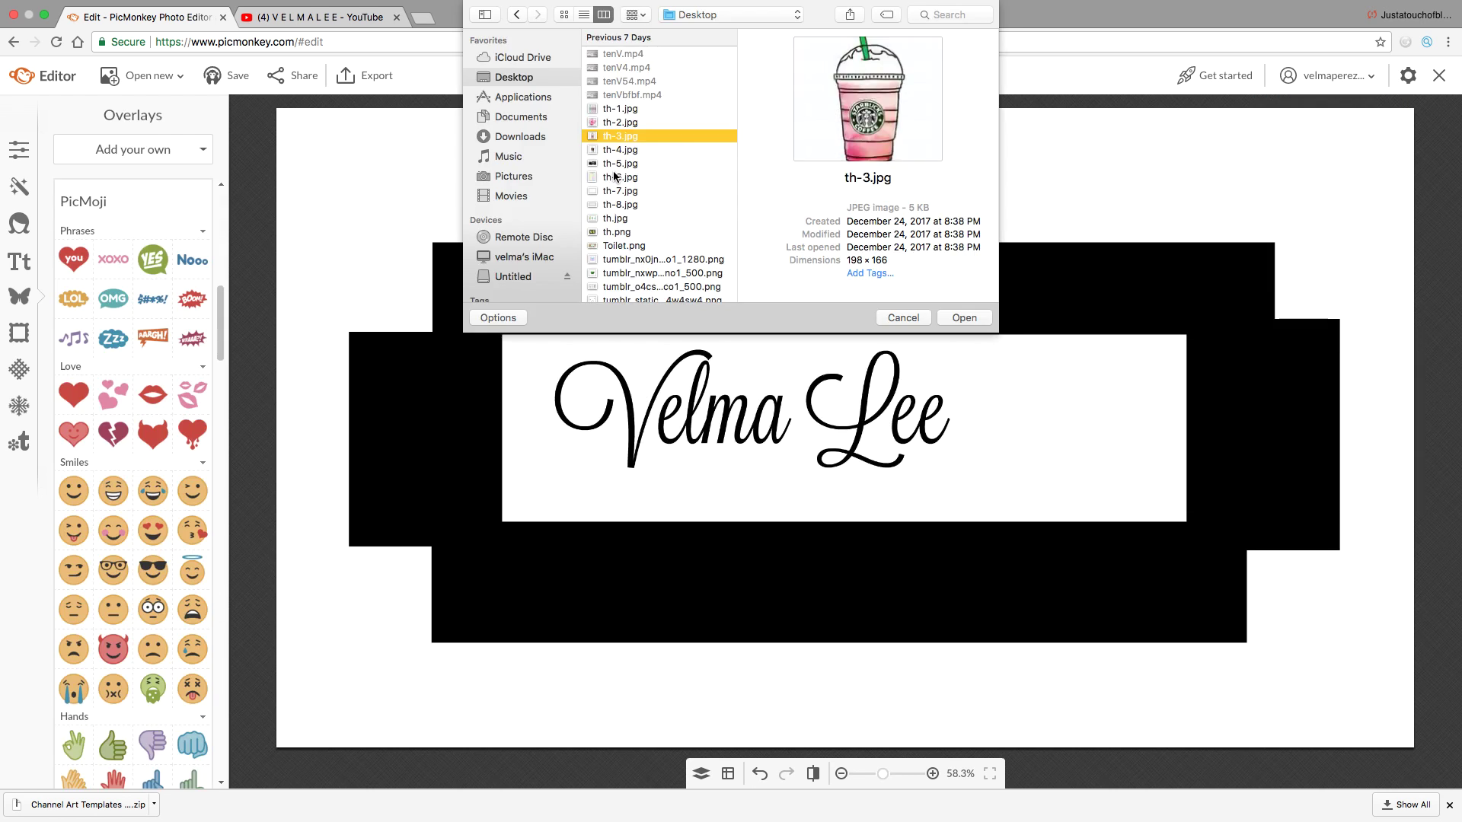
- Add the potted succulent image from the Desktop as an overlay, shrink it and place it at the right end of the white safe area
key("Up")
key("Up")
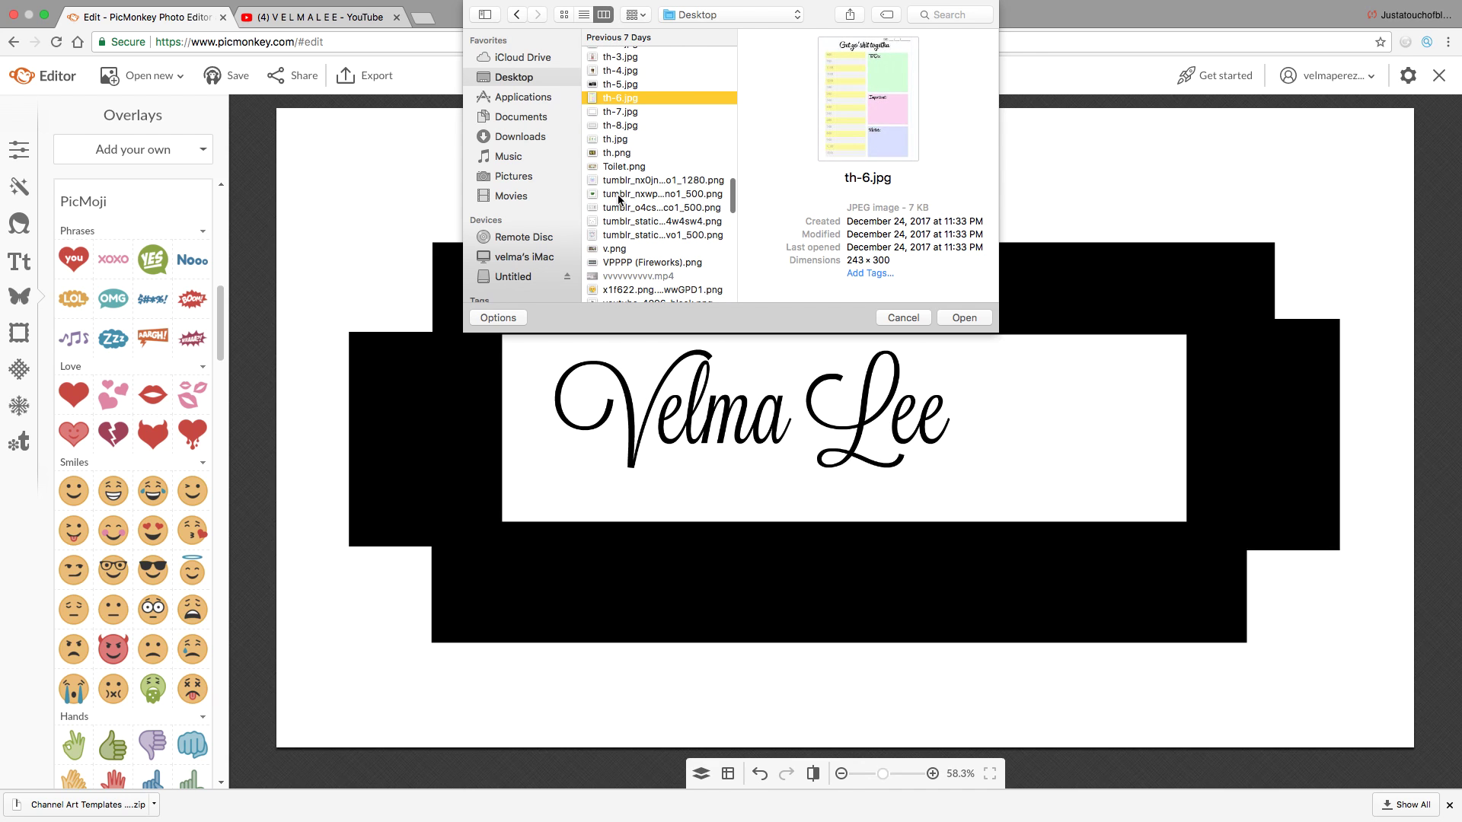
left_click(618, 196)
scroll(647, 190, "down", 3)
left_click(964, 319)
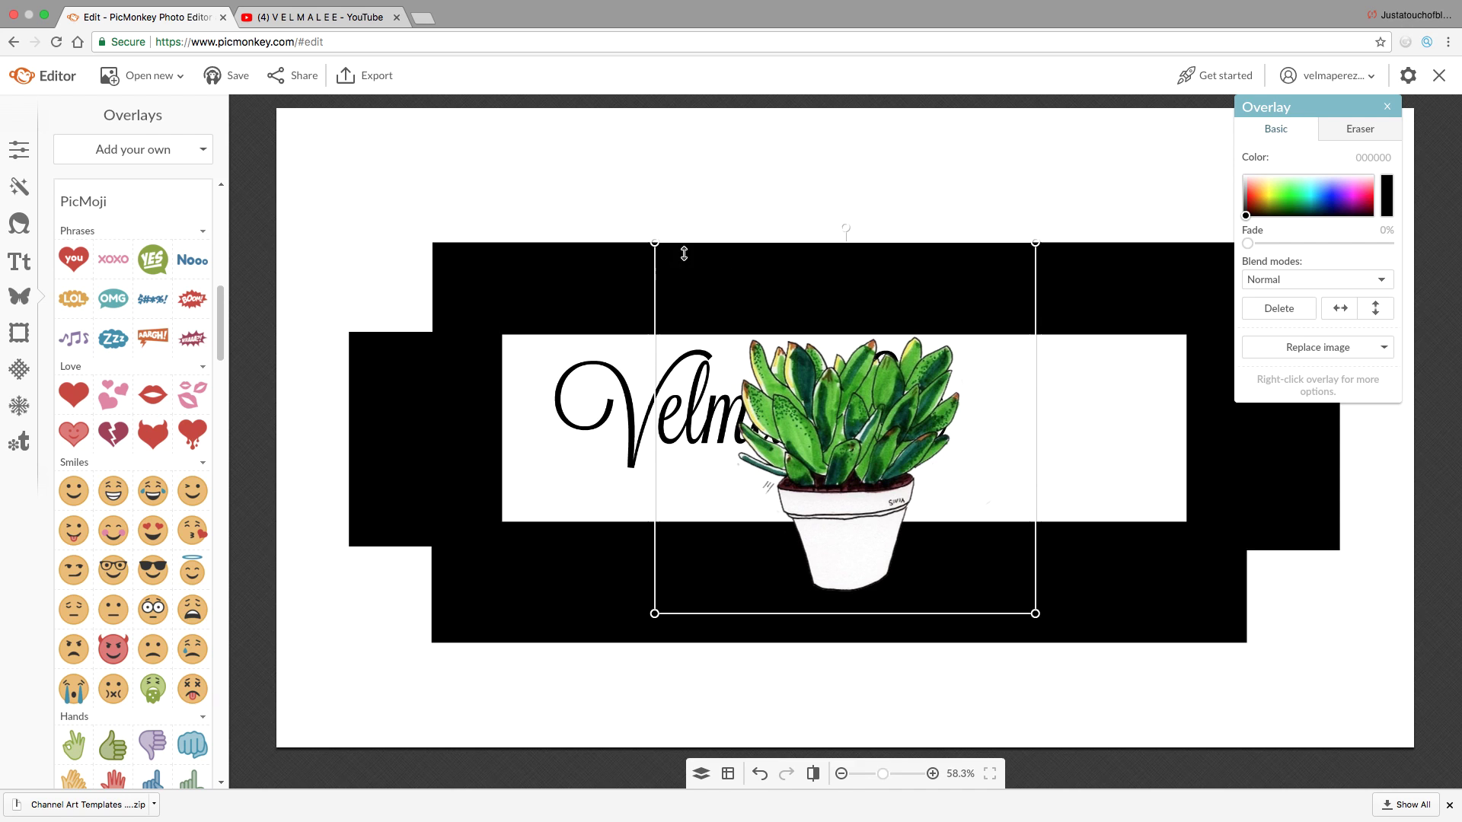
left_click_drag(655, 243, 769, 319)
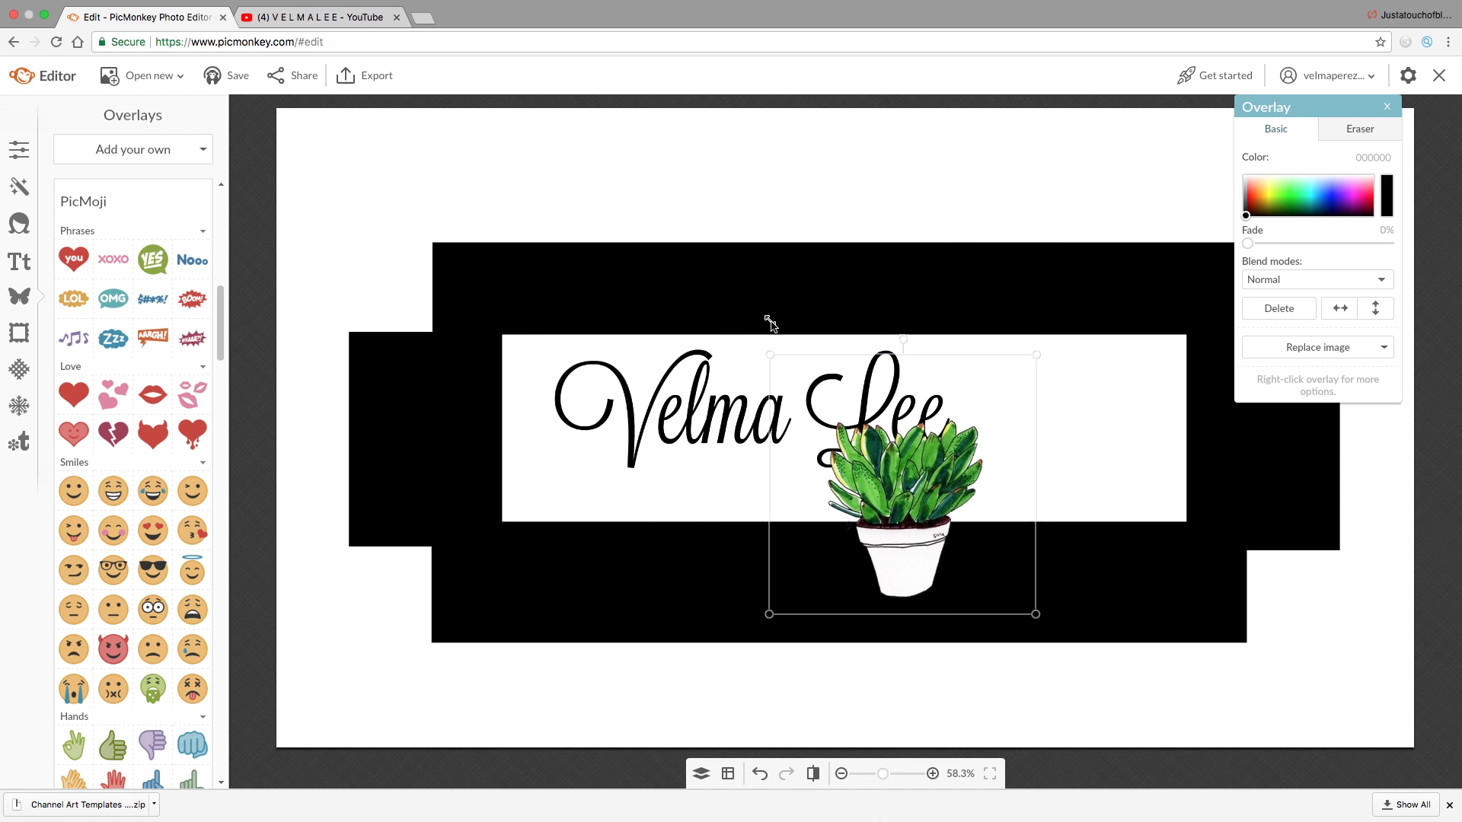
left_click_drag(902, 520, 1171, 476)
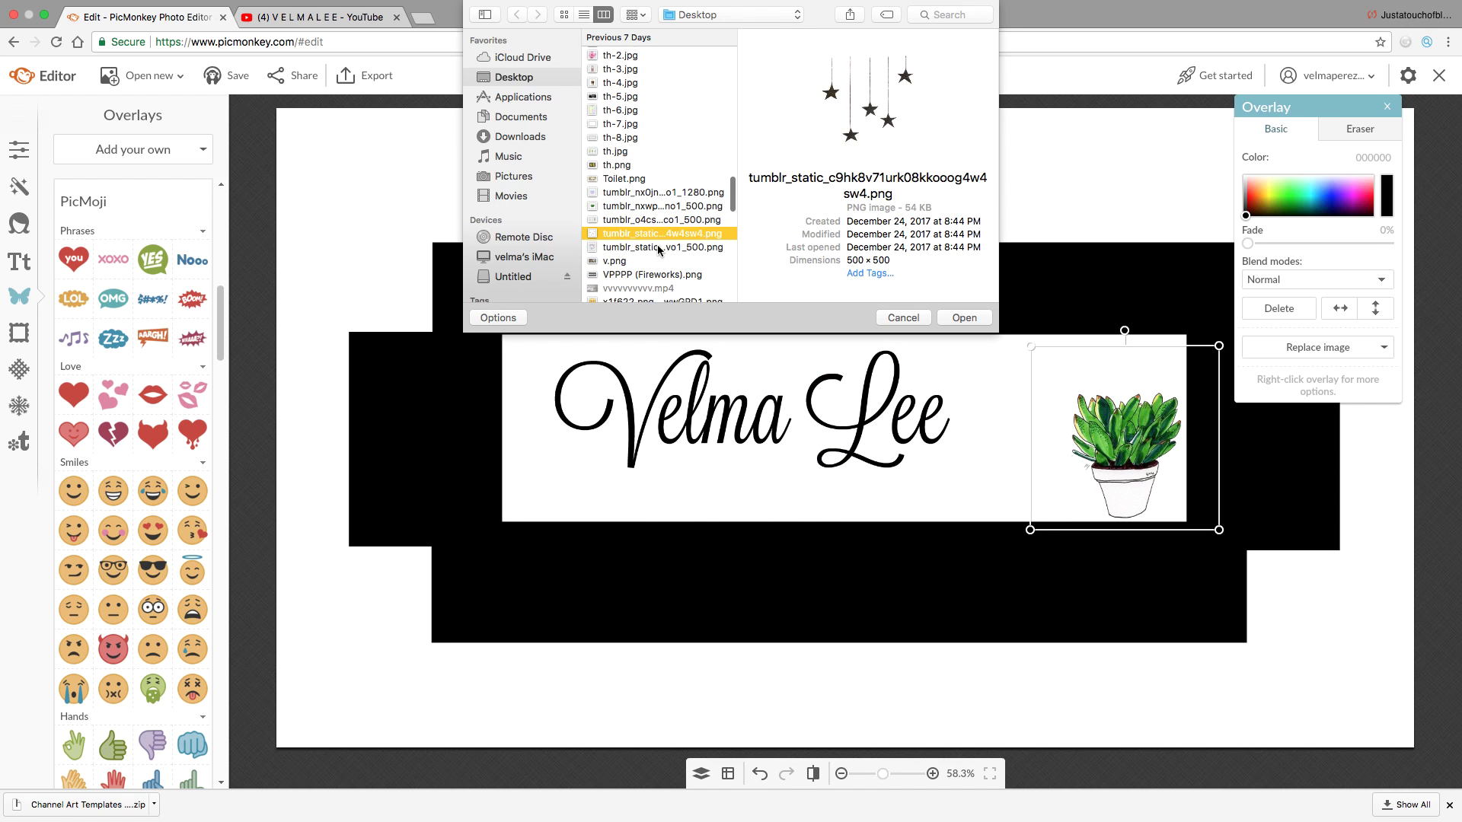
- Browse the image files on the Desktop for further pictures to use as banner overlays
left_click(656, 249)
scroll(656, 249, "down", 3)
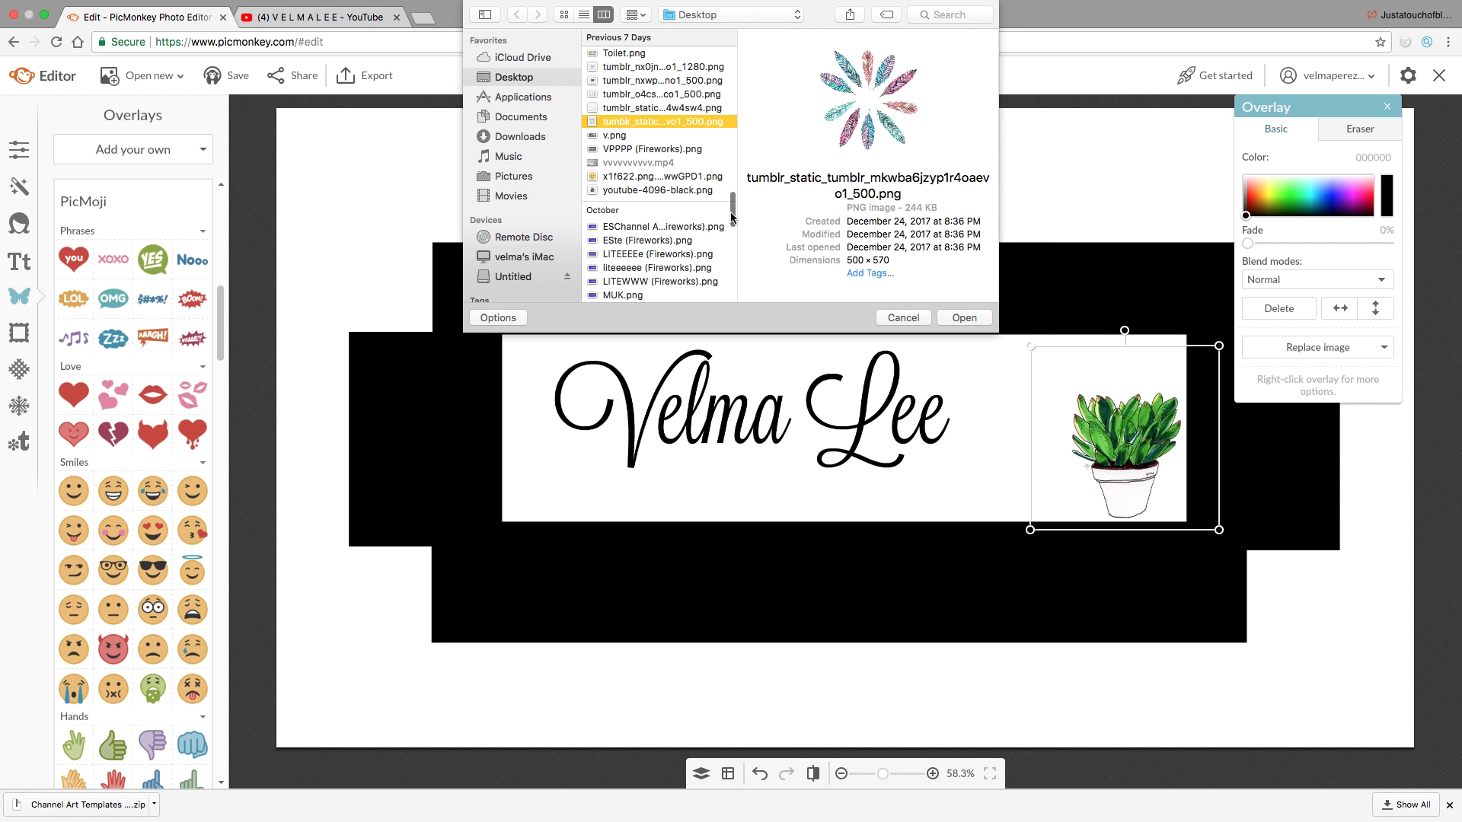
left_click(655, 179)
left_click(656, 187)
left_click_drag(738, 208, 646, 285)
left_click(627, 212)
scroll(641, 220, "up", 5)
left_click(629, 164)
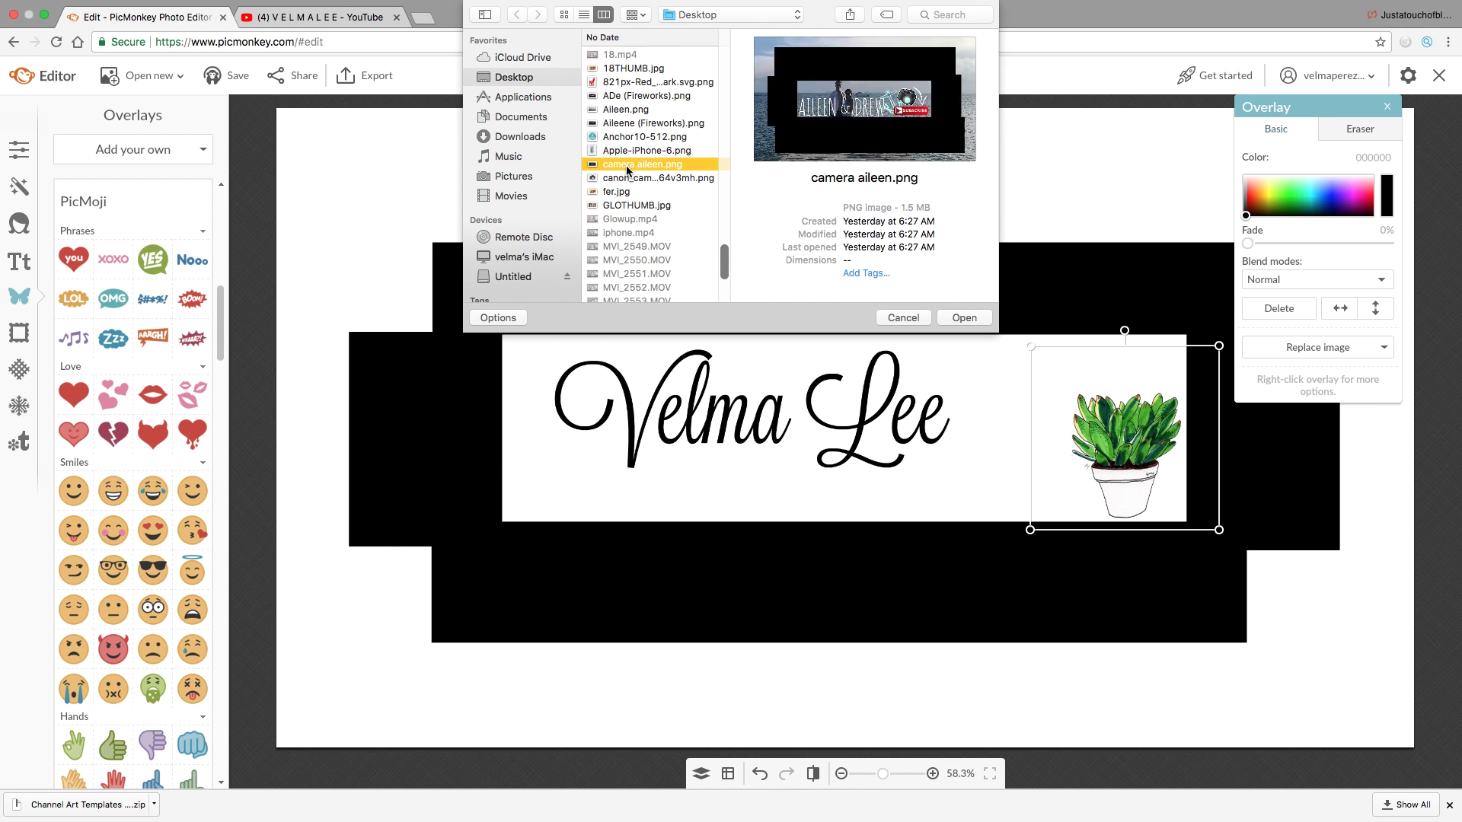
left_click(629, 178)
left_click(629, 192)
left_click(629, 164)
left_click(627, 137)
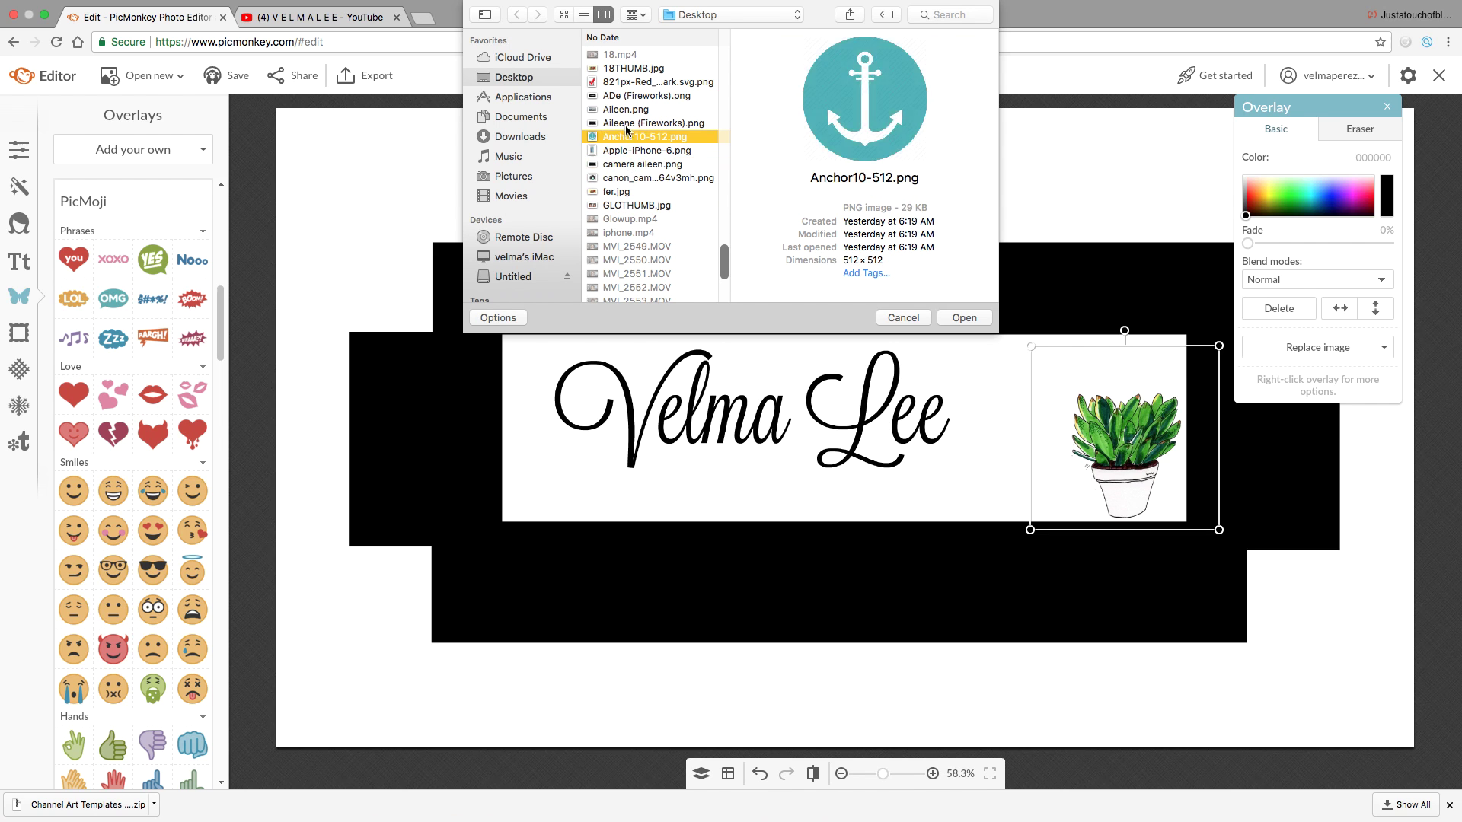
left_click(626, 123)
scroll(624, 124, "up", 2)
left_click(621, 166)
left_click(903, 317)
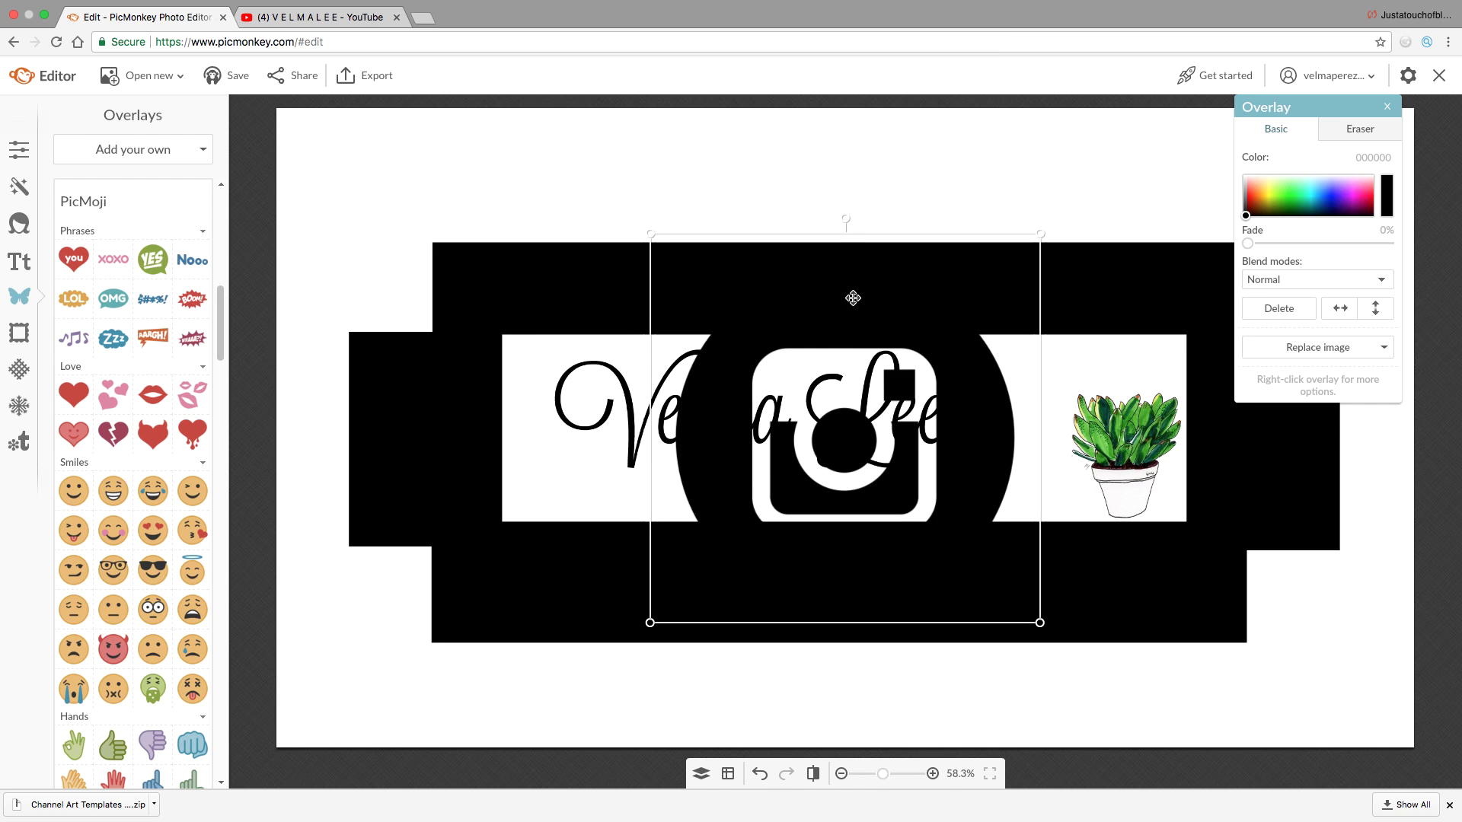
- Shrink the Instagram icon overlay, place it at the left end of the white safe area and shift the channel name right
left_click_drag(652, 233, 882, 430)
left_click_drag(953, 511, 802, 443)
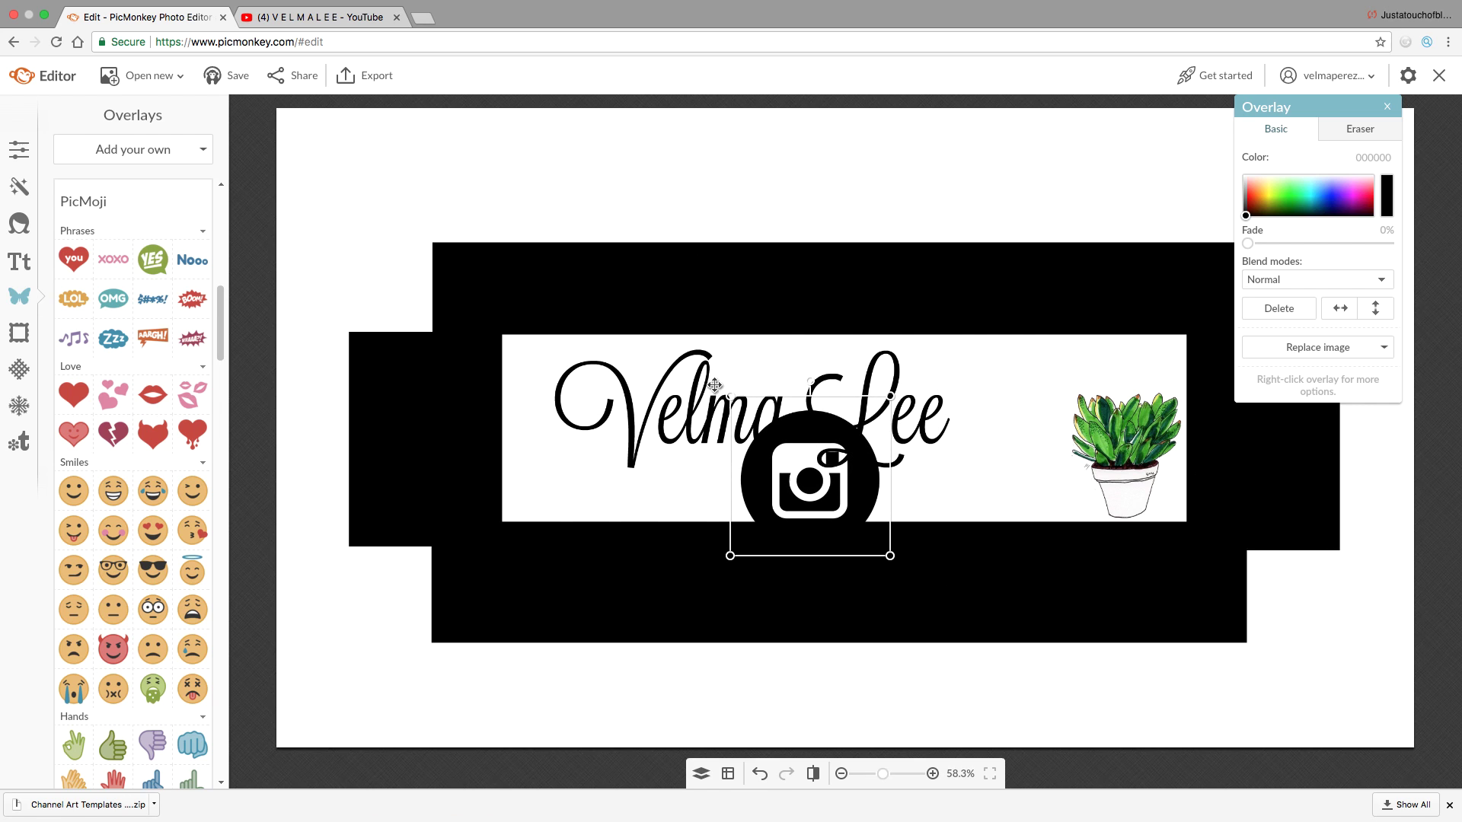
left_click_drag(732, 399, 775, 445)
left_click_drag(836, 498, 699, 404)
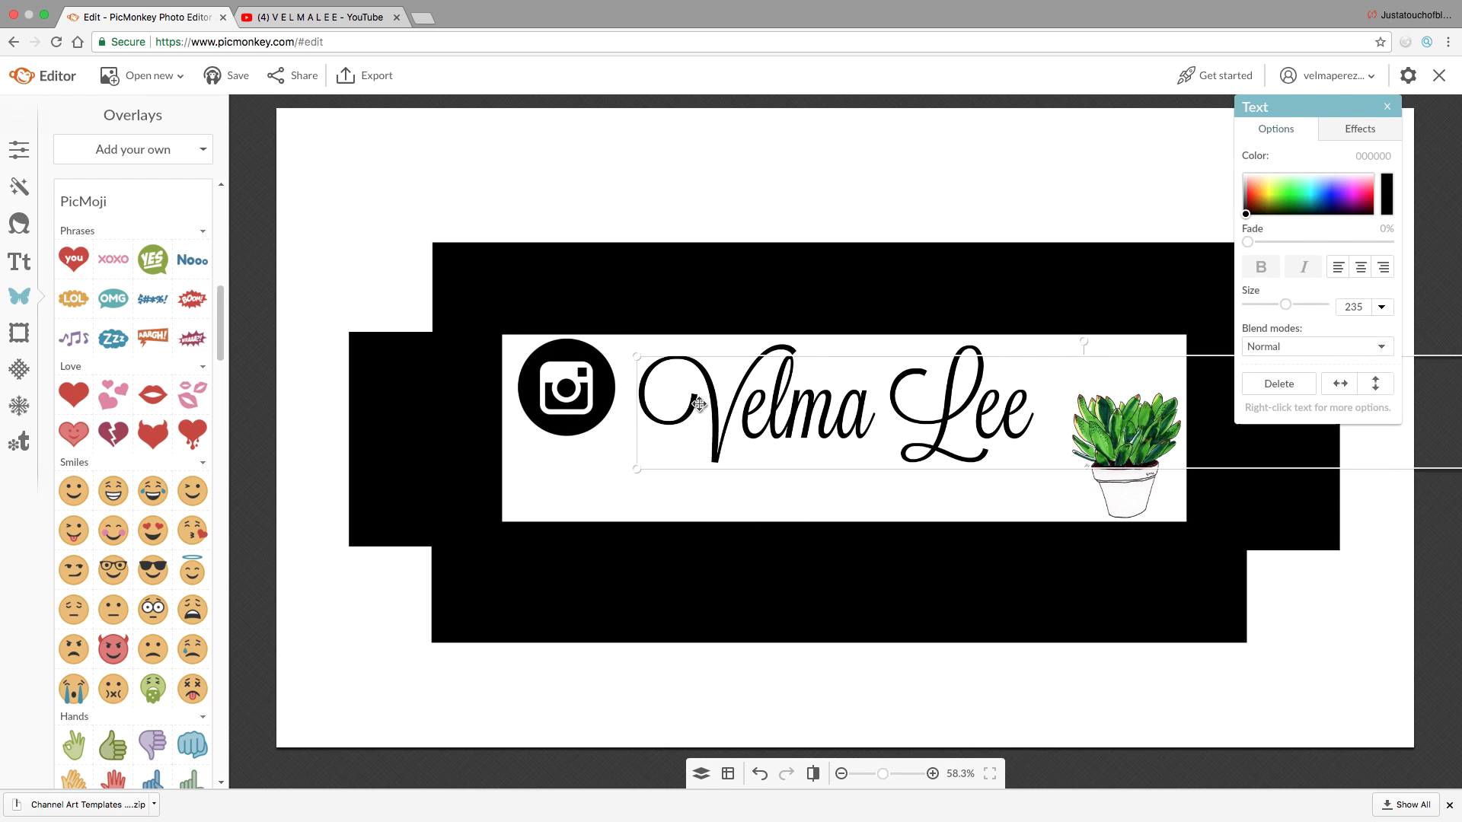
- Make the Instagram icon smaller, fit it in the safe area's left corner and position the Instagram handle text beside it
left_click(551, 373)
left_click_drag(513, 333, 530, 346)
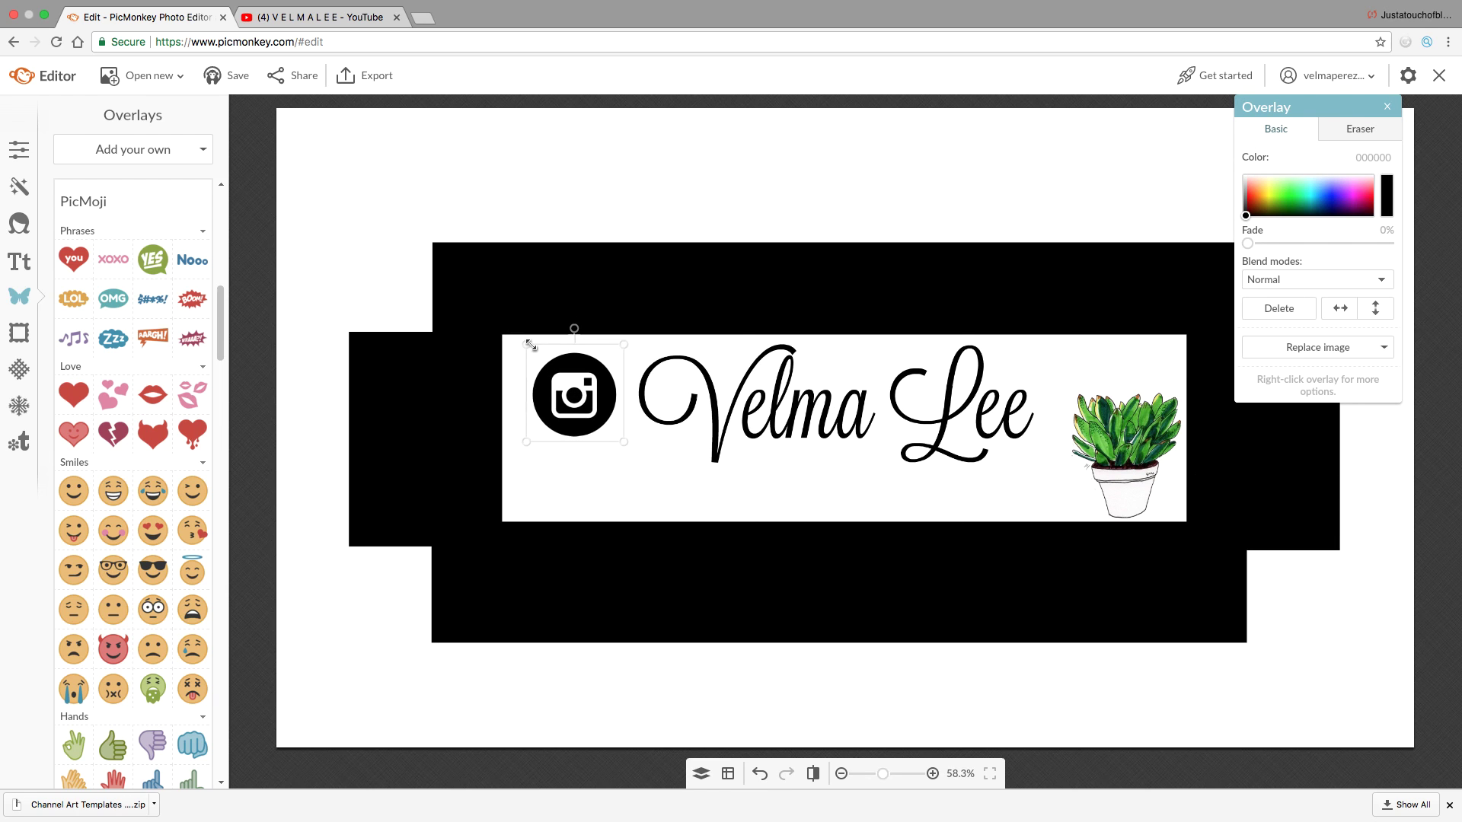
left_click_drag(570, 393, 546, 372)
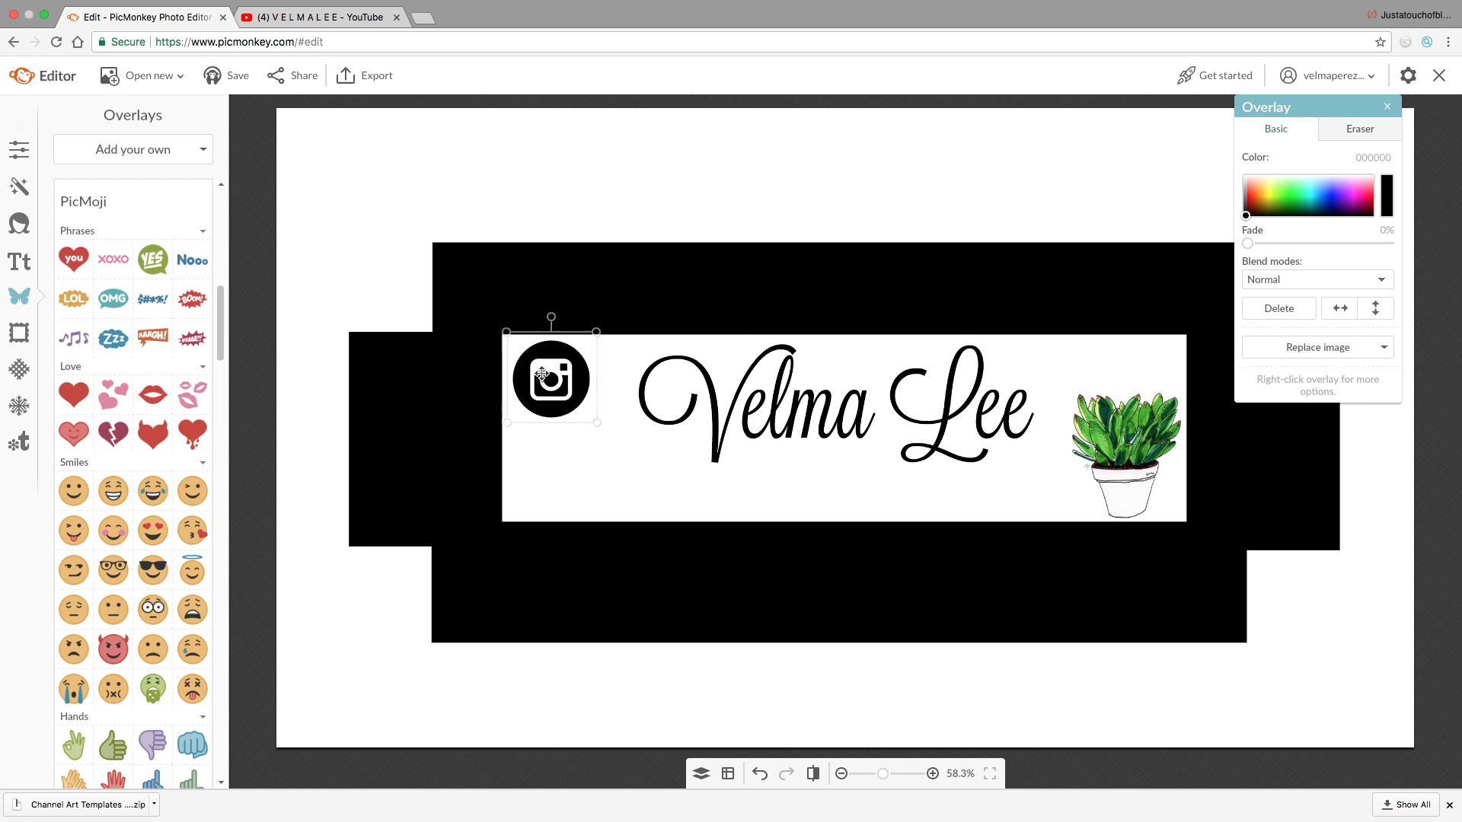
left_click_drag(739, 396, 720, 469)
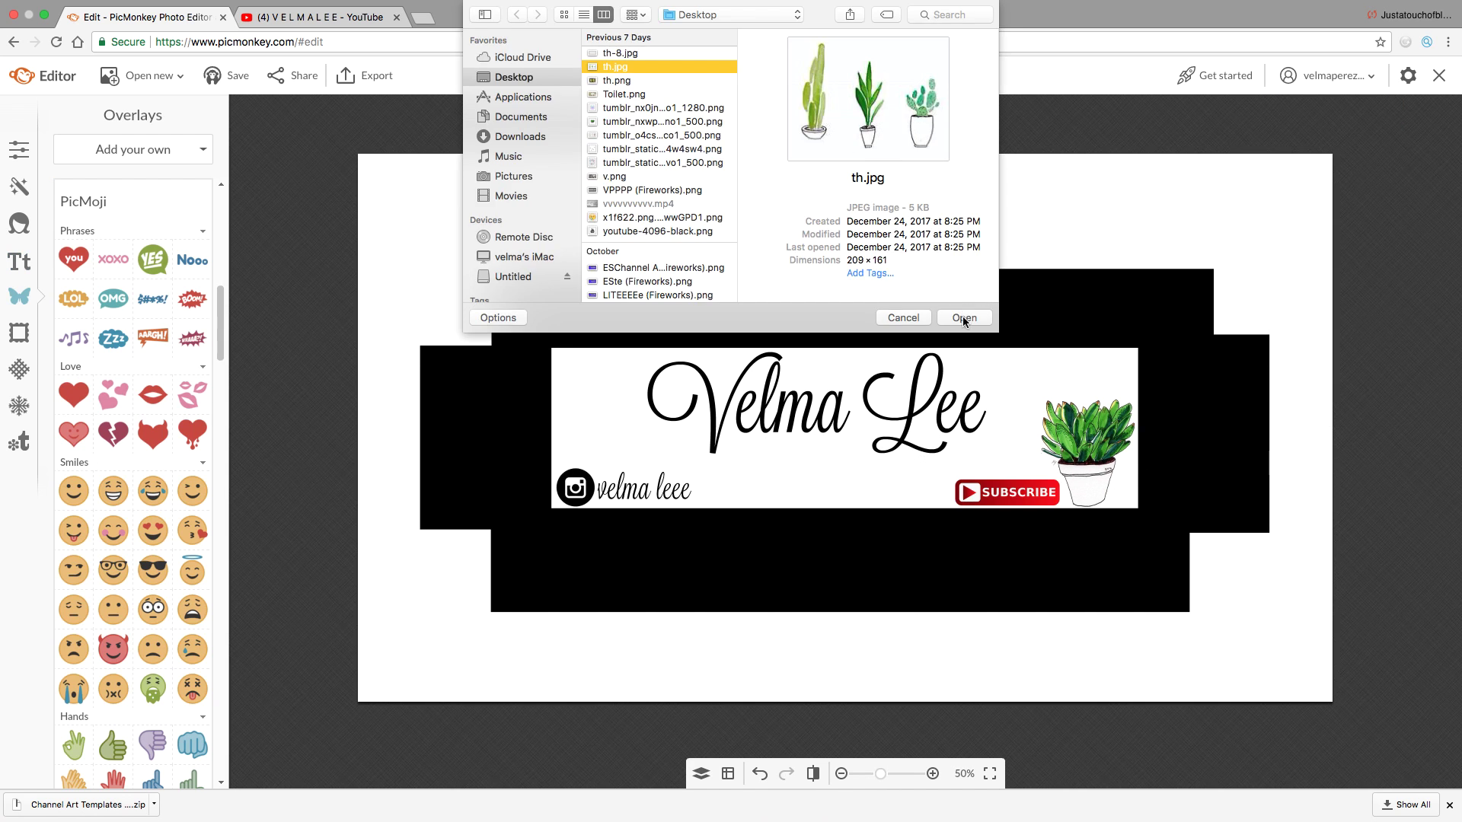
- Add the picture of three potted plants as an overlay, enlarge it and place it in the middle of the safe area
left_click(980, 318)
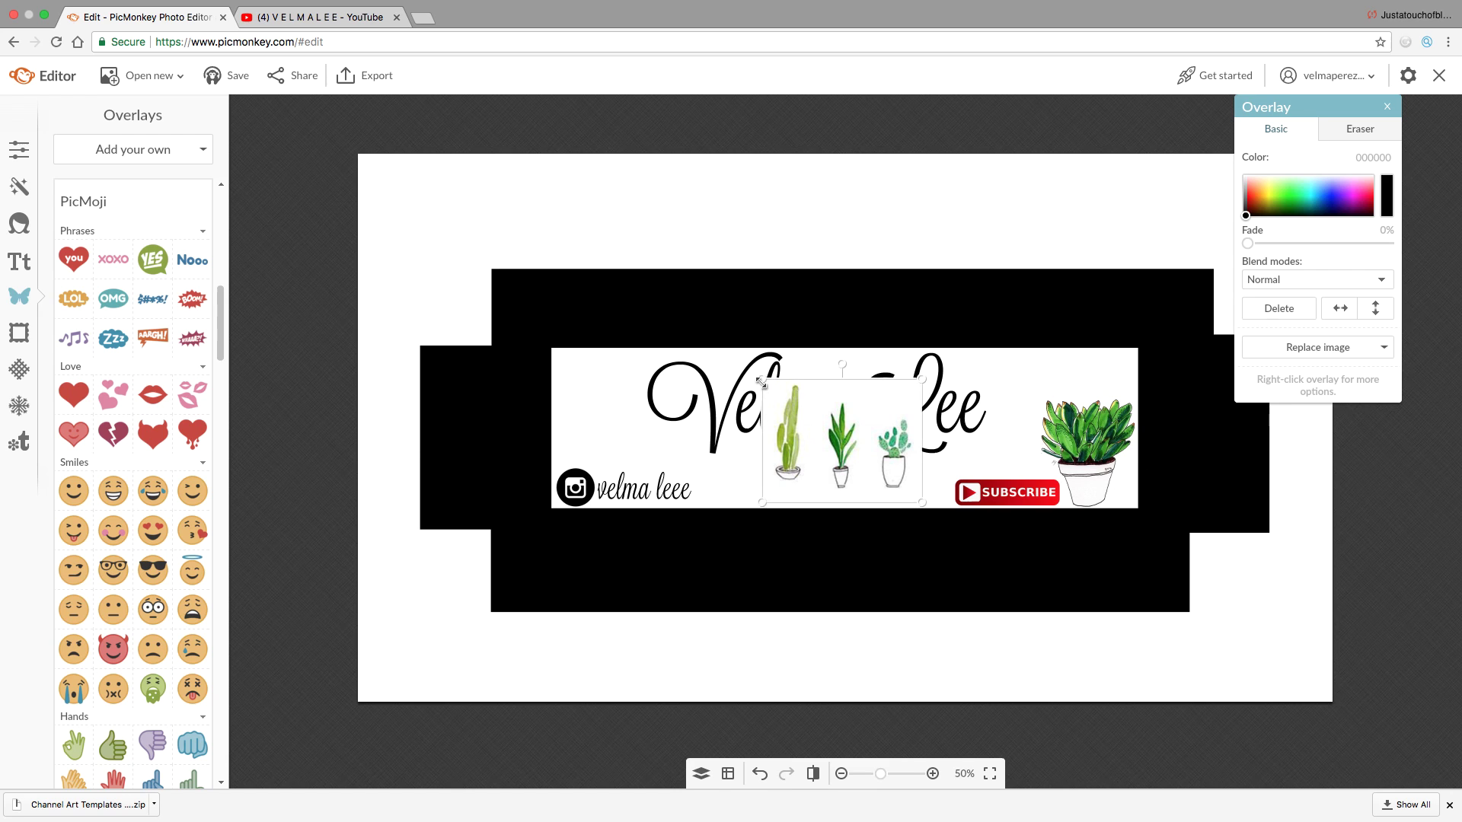
left_click_drag(761, 381, 519, 336)
left_click_drag(746, 352, 638, 303)
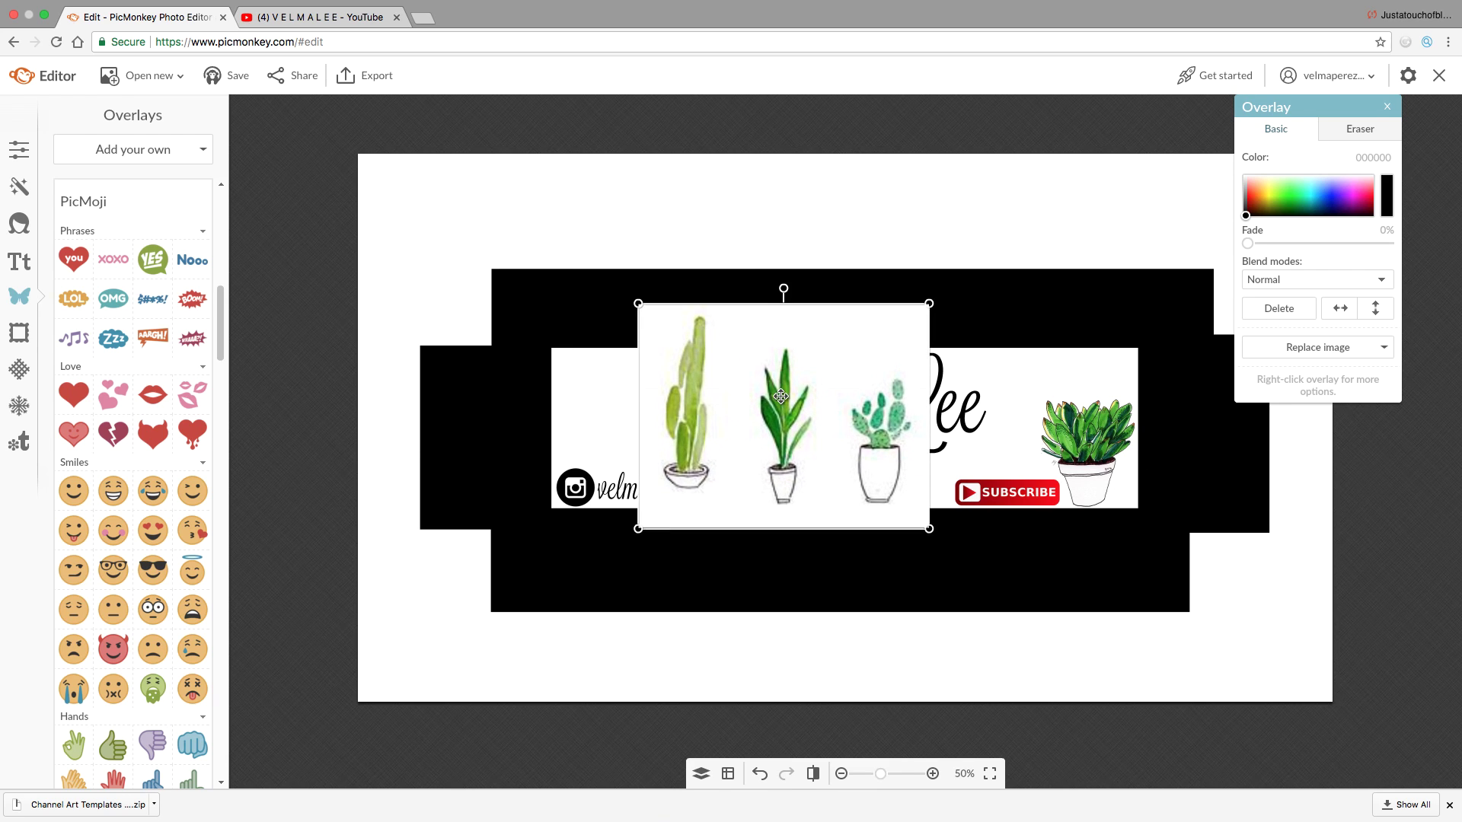
left_click_drag(759, 389, 795, 418)
left_click_drag(676, 334, 637, 391)
left_click(947, 403)
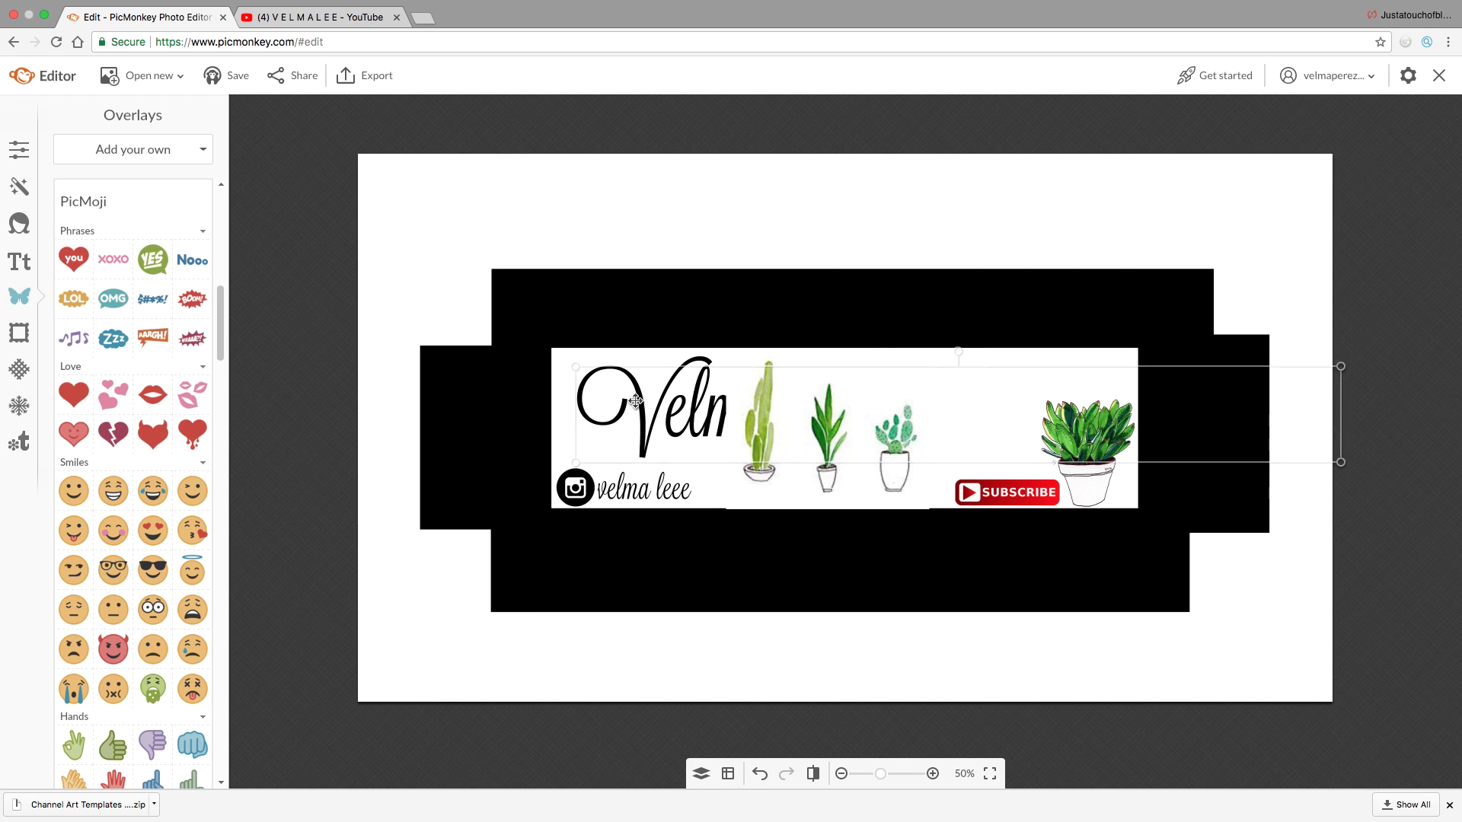
- Show the layers palette and send the three-plants overlay behind all other layers
right_click(771, 463)
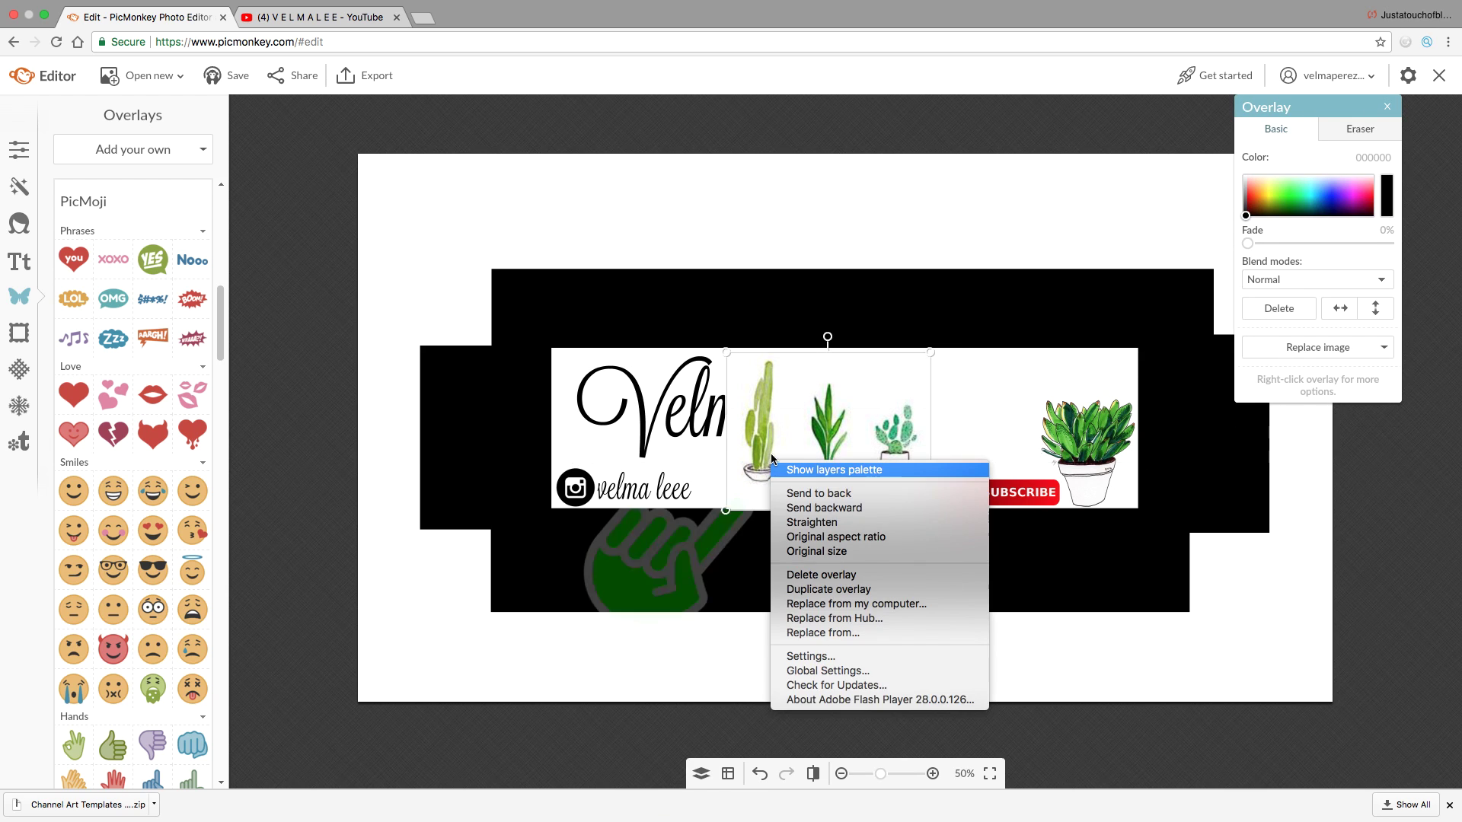
left_click(819, 469)
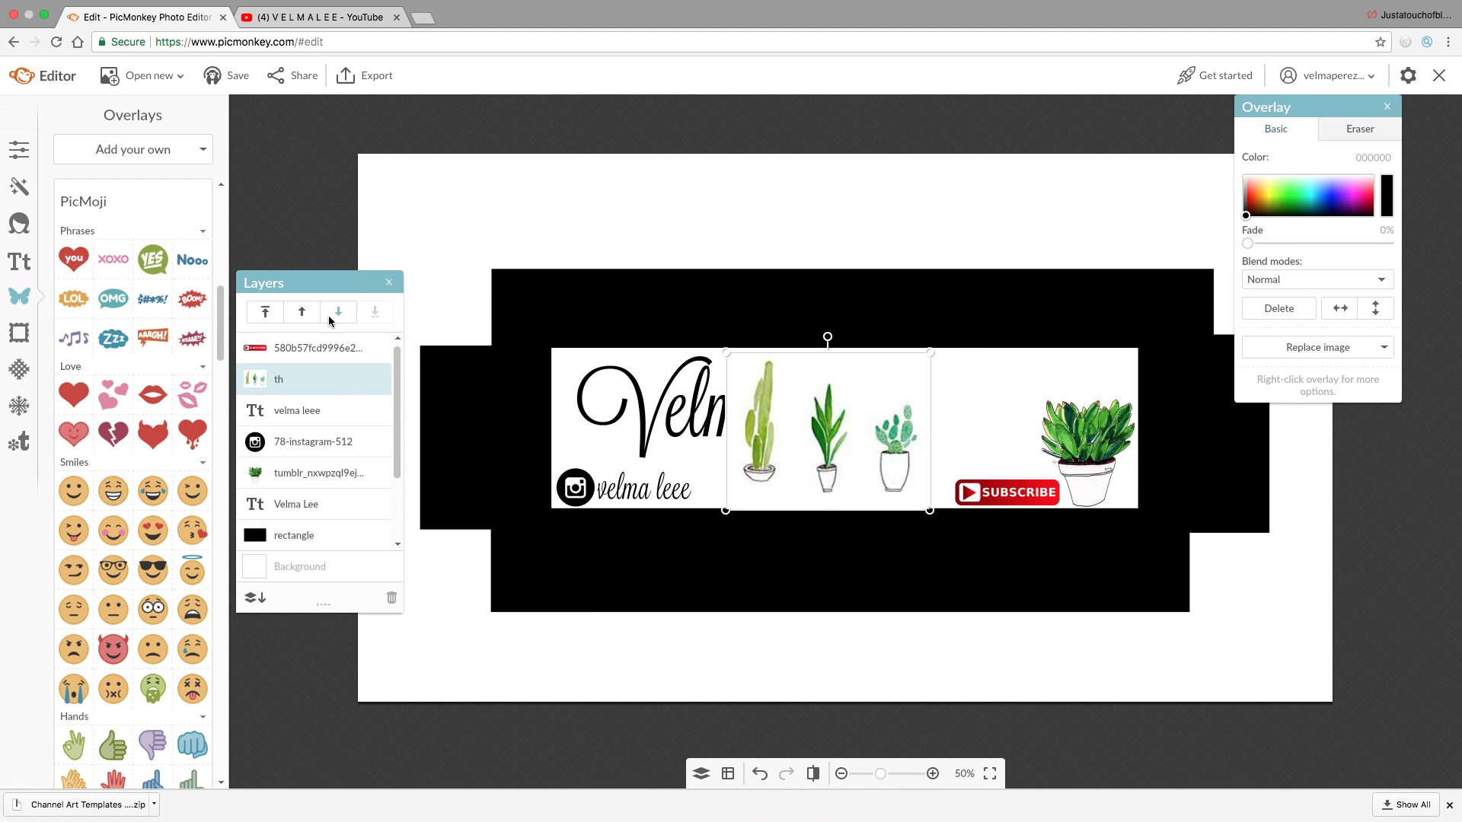
left_click(361, 315)
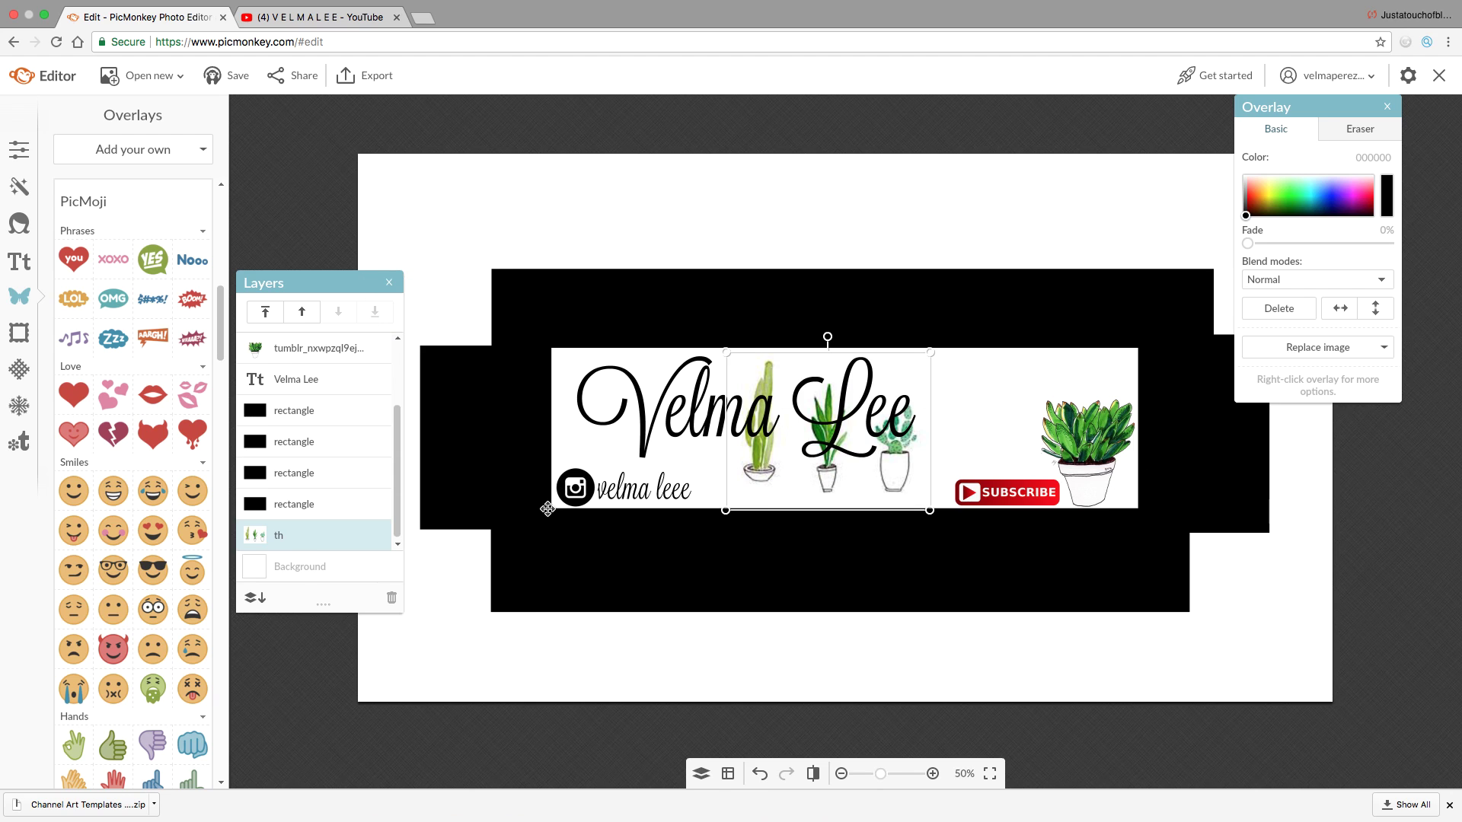
- Enlarge the three-plants overlay slightly and adjust its position behind the channel name
left_click_drag(929, 510, 952, 526)
left_click_drag(910, 476, 912, 466)
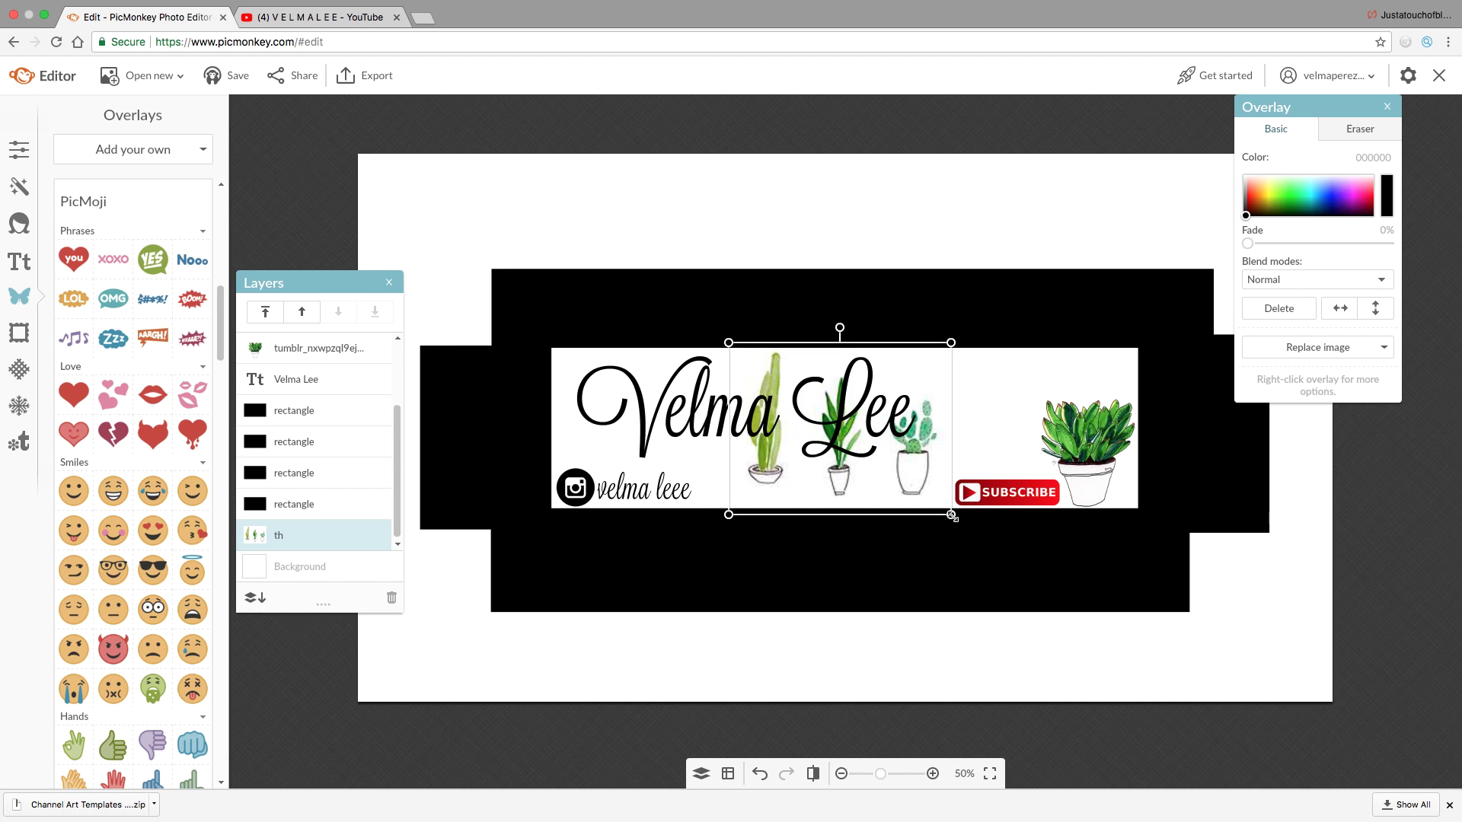
mouse_move(952, 515)
left_mouse_down()
mouse_move(977, 535)
mouse_move(939, 500)
left_mouse_up()
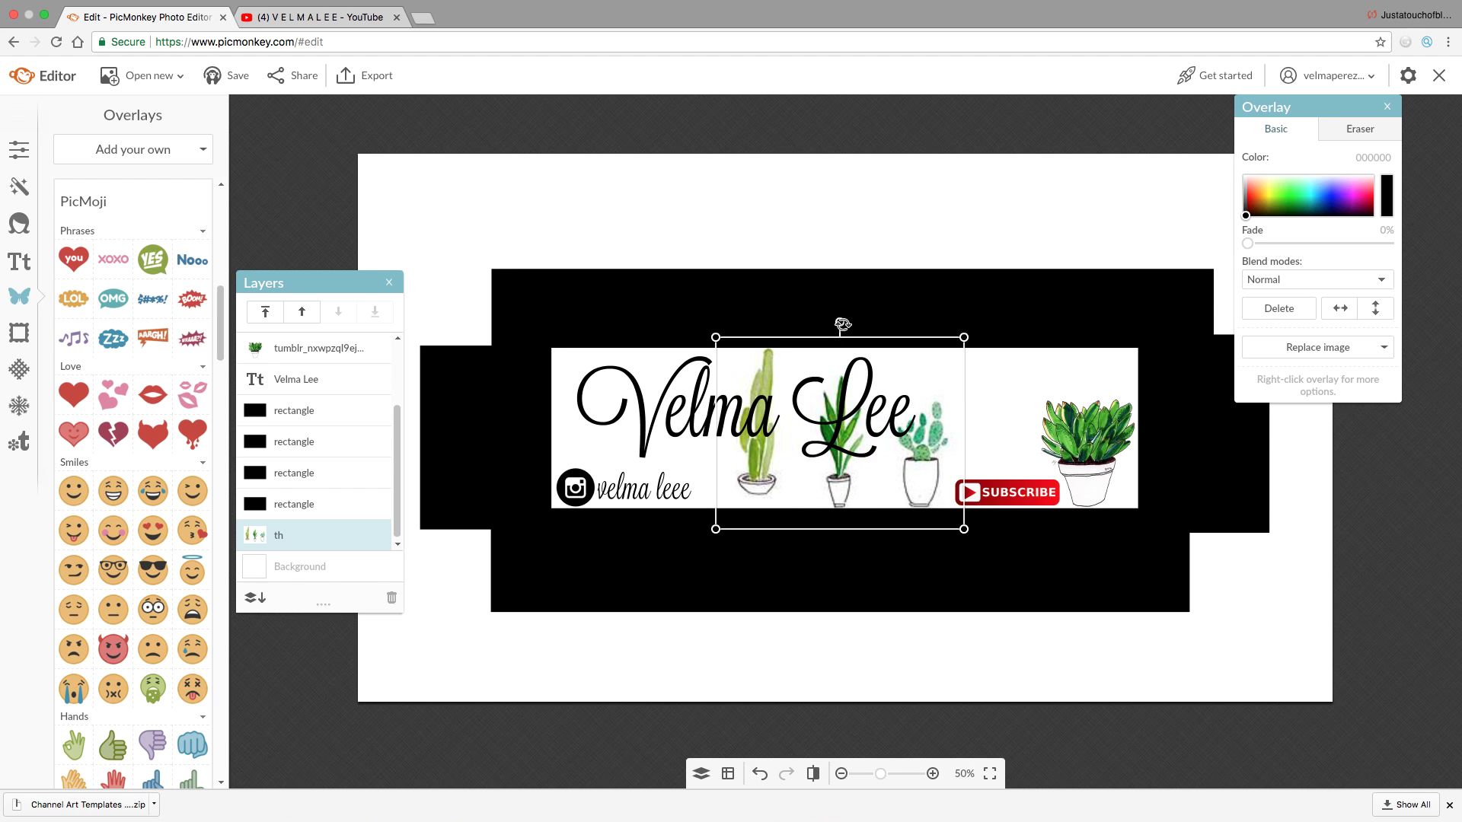
left_click_drag(842, 324, 835, 322)
left_click_drag(847, 420, 836, 419)
- Enlarge the channel name slightly and center it over the plants in the safe area
left_click_drag(670, 411, 702, 414)
left_click_drag(609, 369, 580, 365)
left_click_drag(685, 419, 725, 432)
left_click(737, 521)
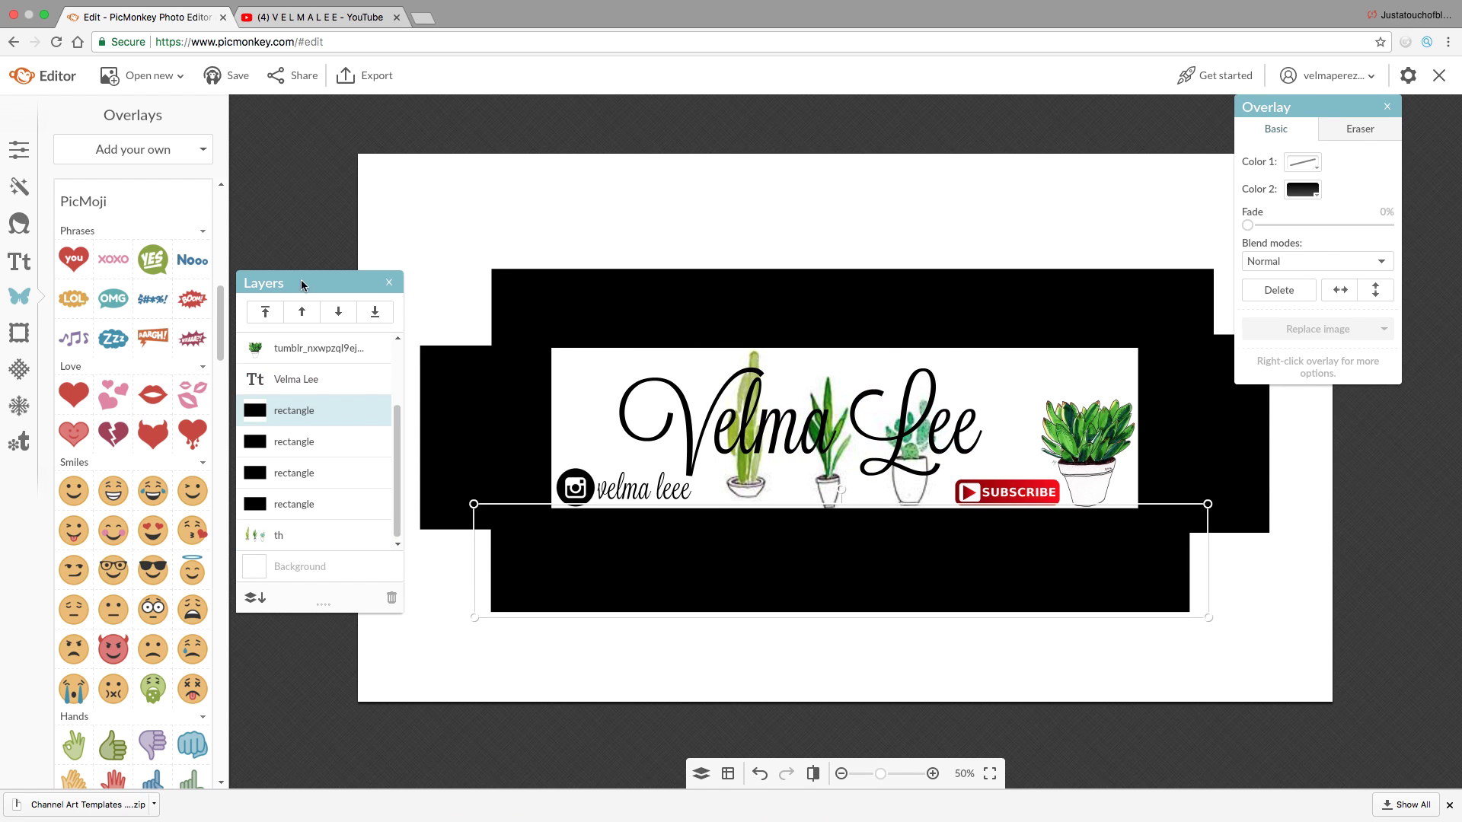
- Add the Snapchat icon in the safe area's upper-left corner with the Snapchat handle as text beside it
left_click(132, 149)
left_click(91, 176)
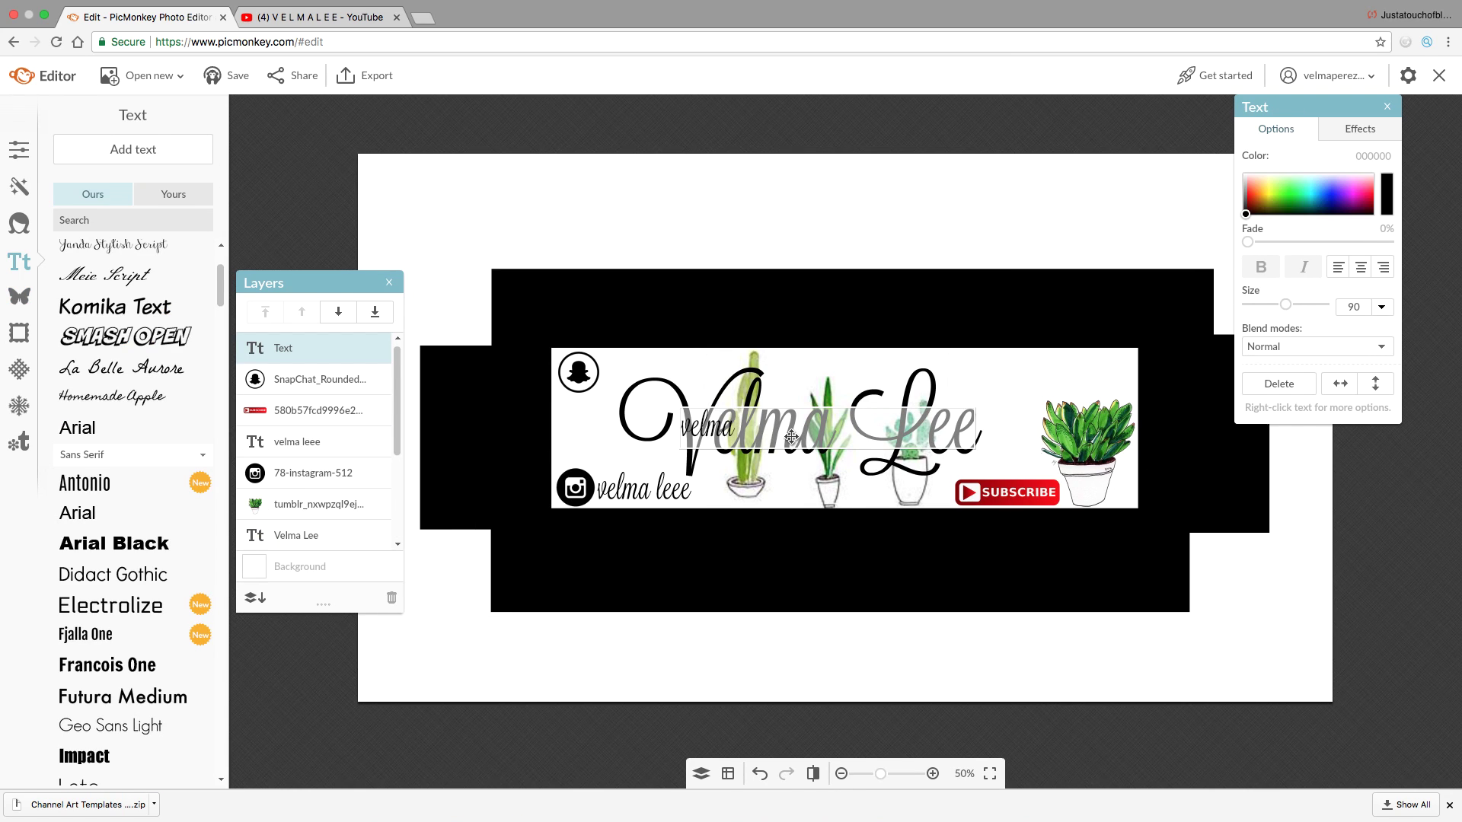
left_click(802, 477)
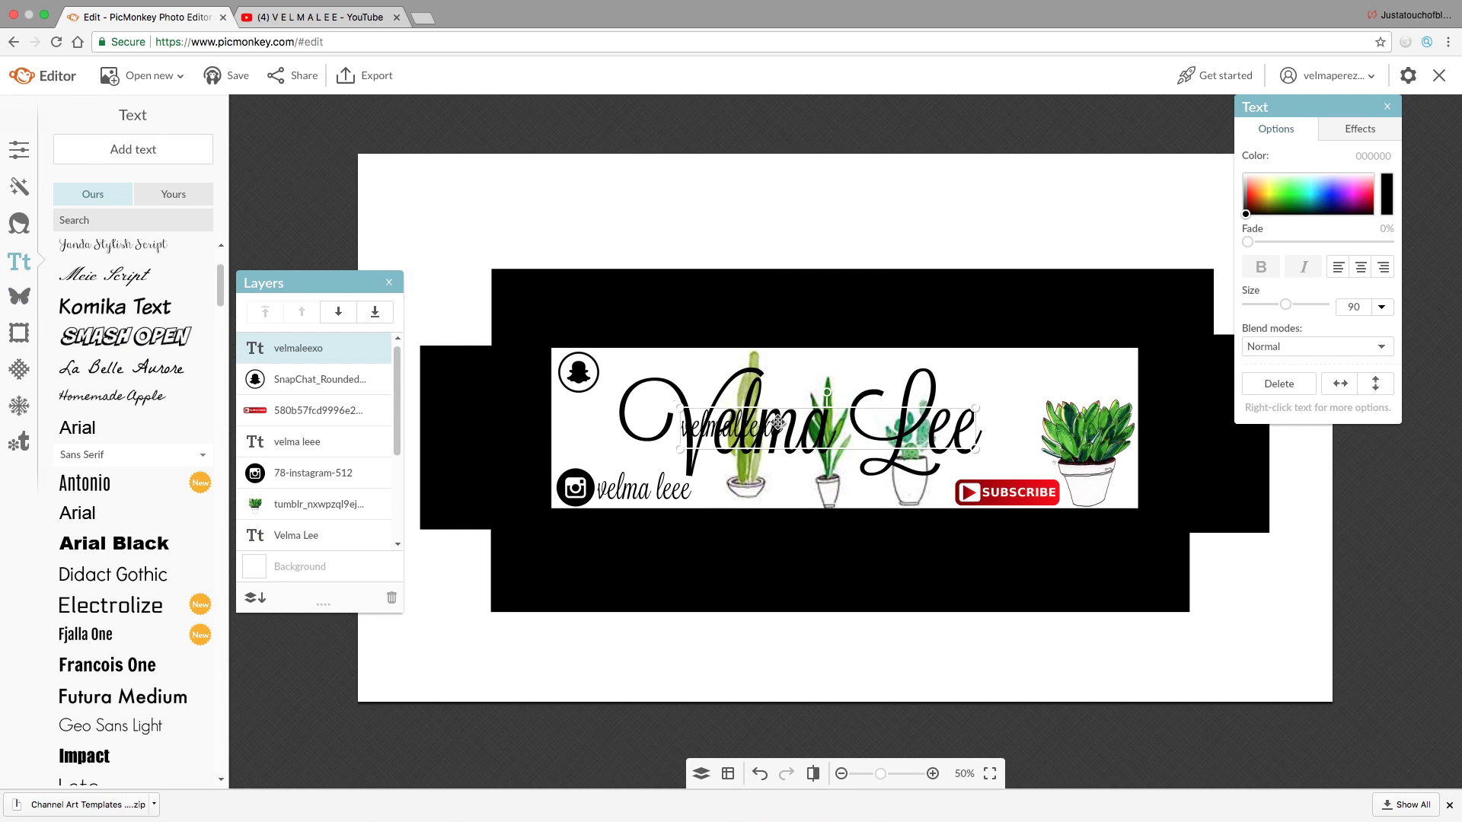
left_click_drag(782, 425, 684, 373)
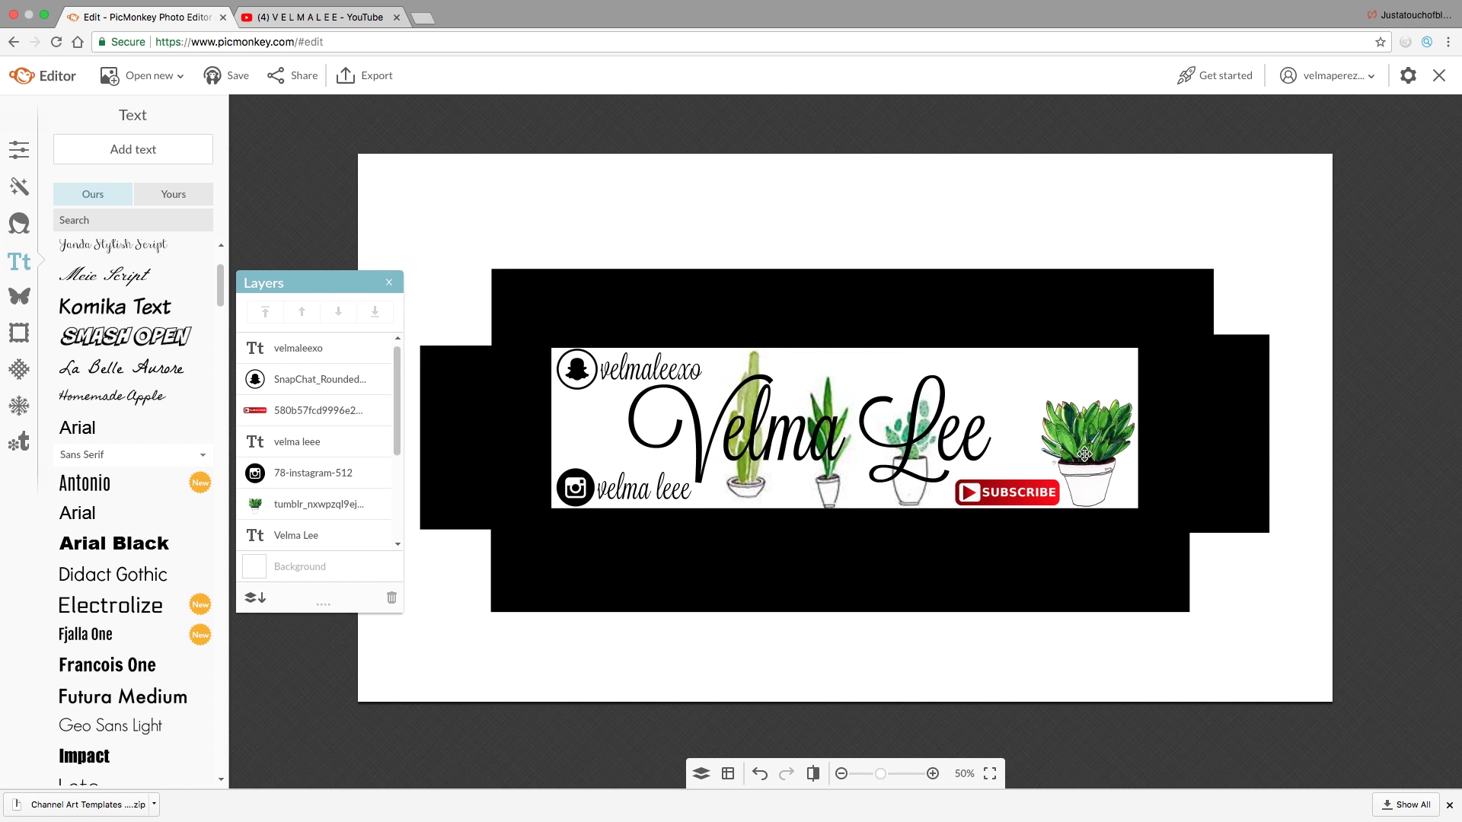
- Shift the potted succulent inward from the safe area's right edge and move the Subscribe button above it
left_click(1085, 455)
left_click_drag(1103, 456, 1094, 455)
left_click_drag(978, 492, 1050, 368)
left_click_drag(1078, 454, 1058, 456)
left_click(922, 374)
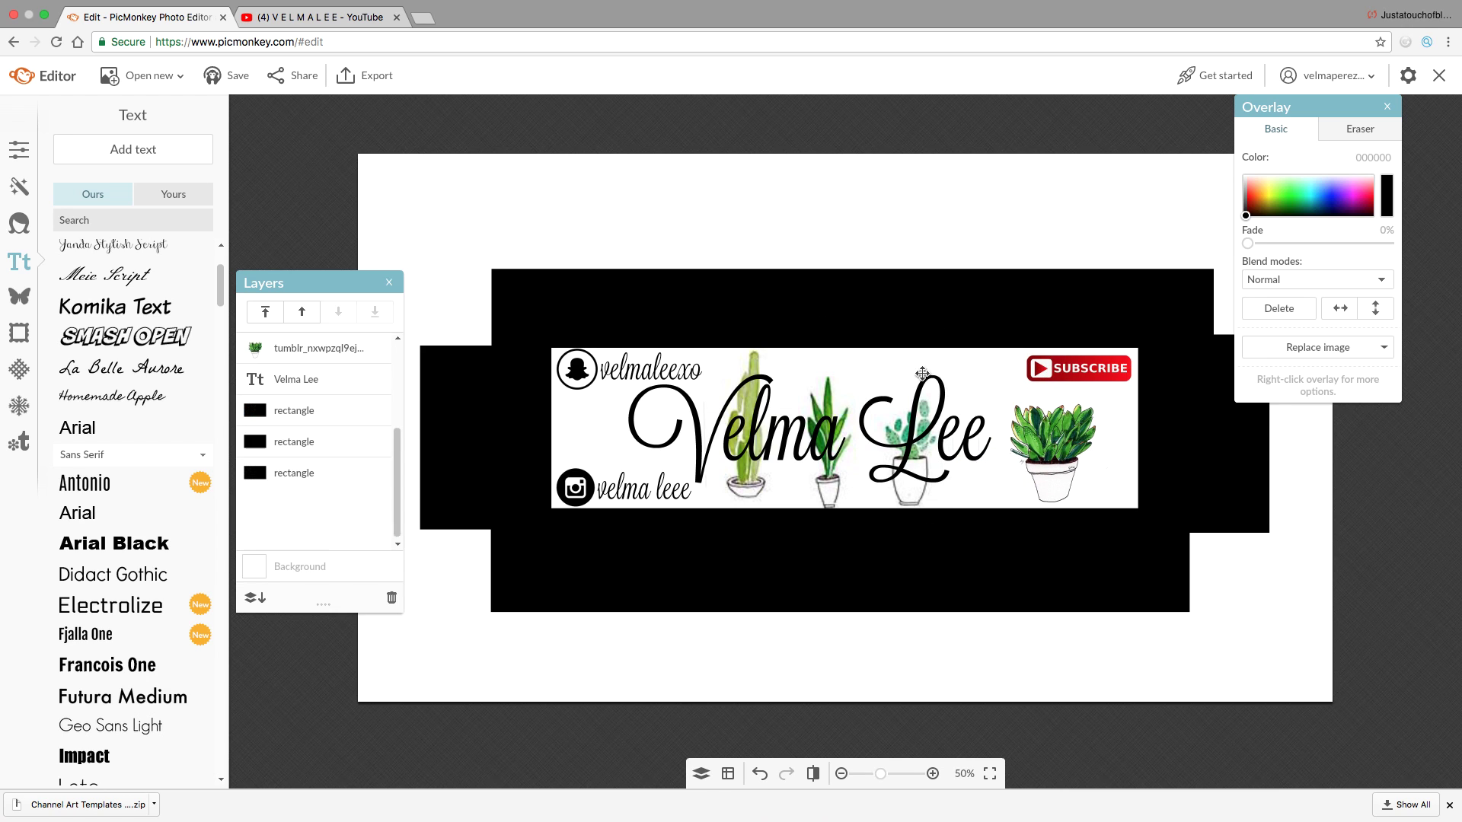
- Add the text "New video every Wednesday & Sunday!" and set it in the Amatic Small Caps font
left_click(865, 310)
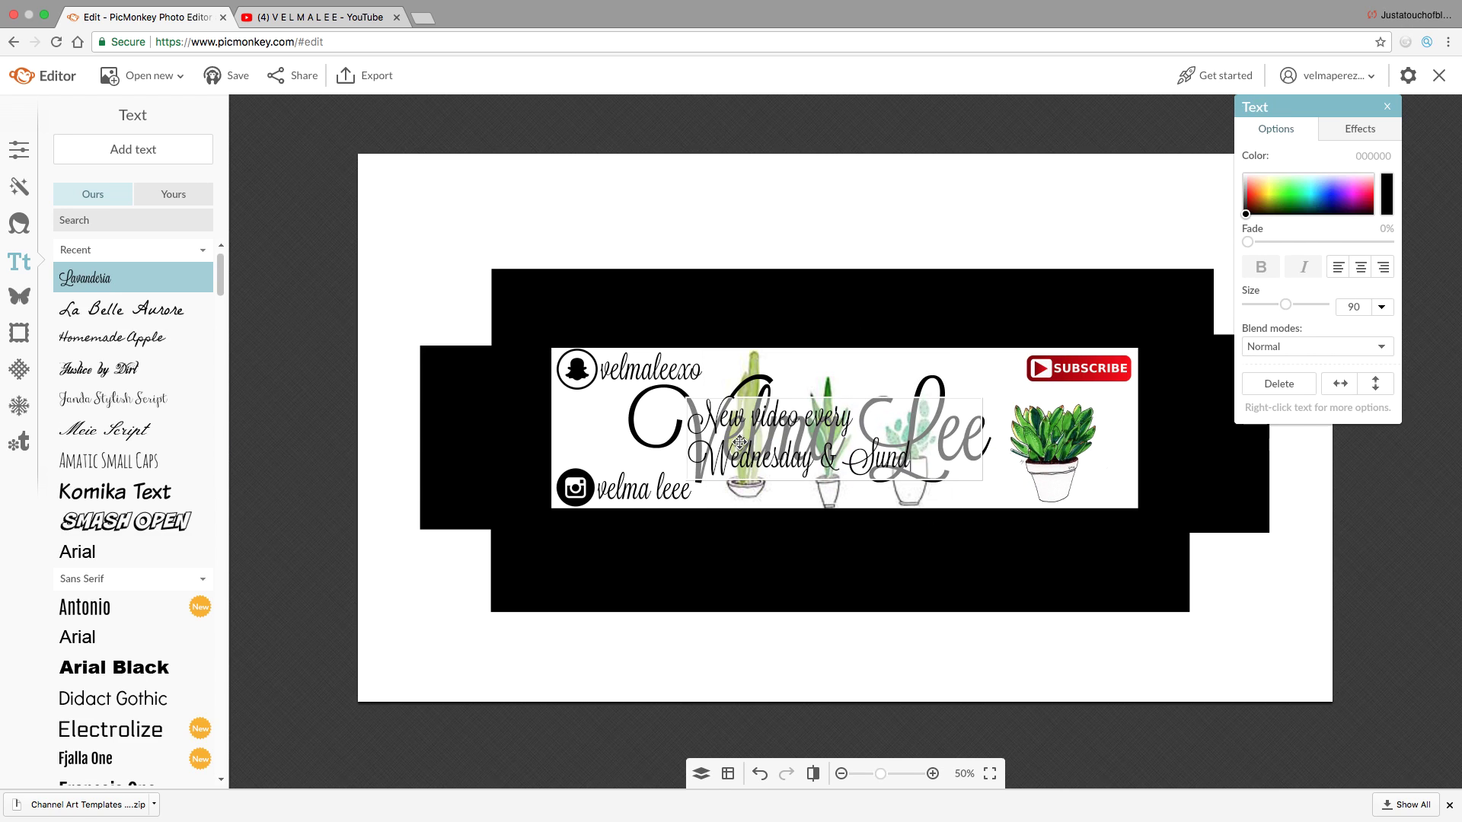
type("y & Sunday!")
left_click_drag(963, 463, 651, 411)
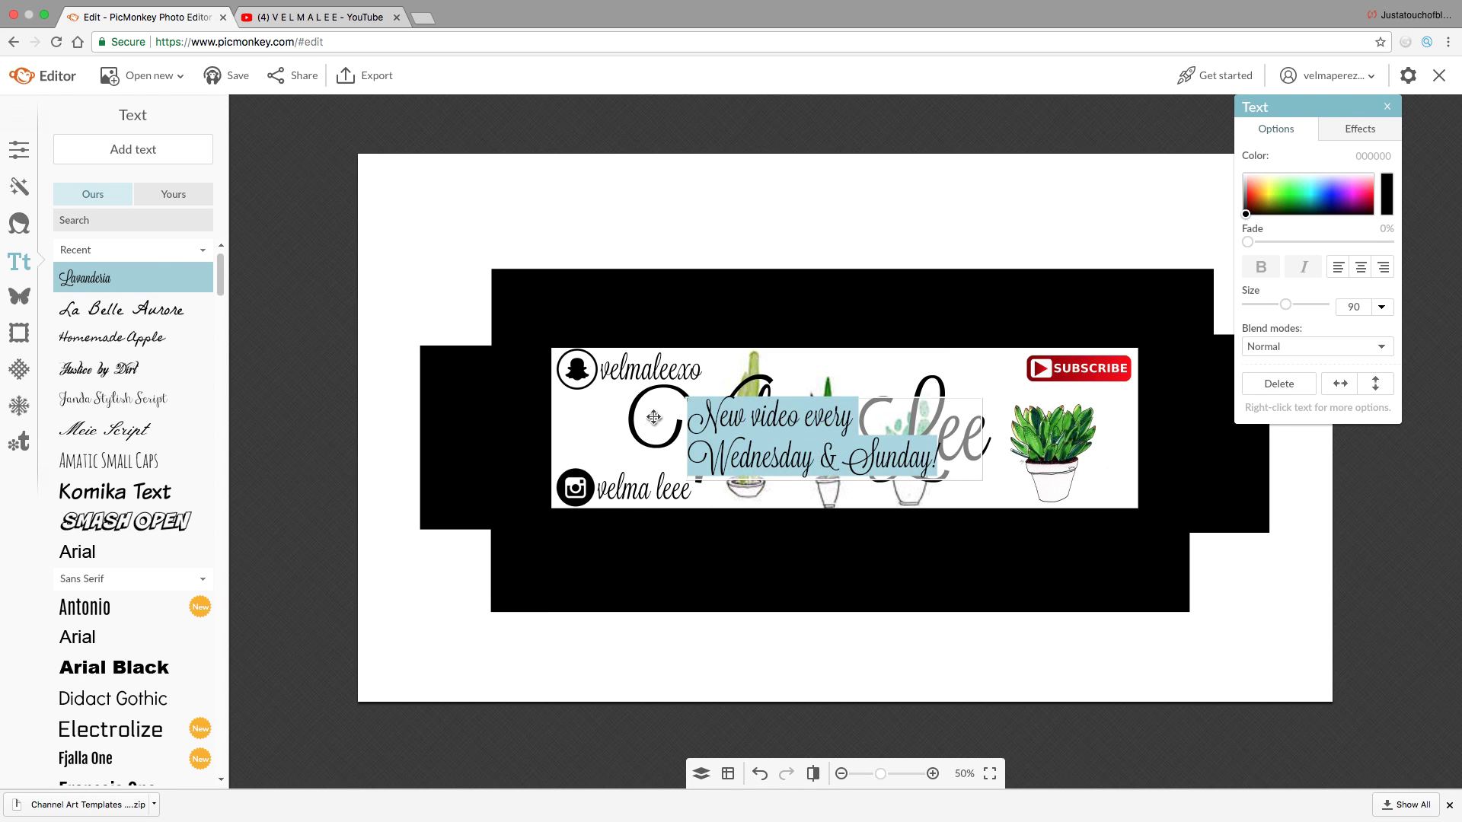
left_click(153, 459)
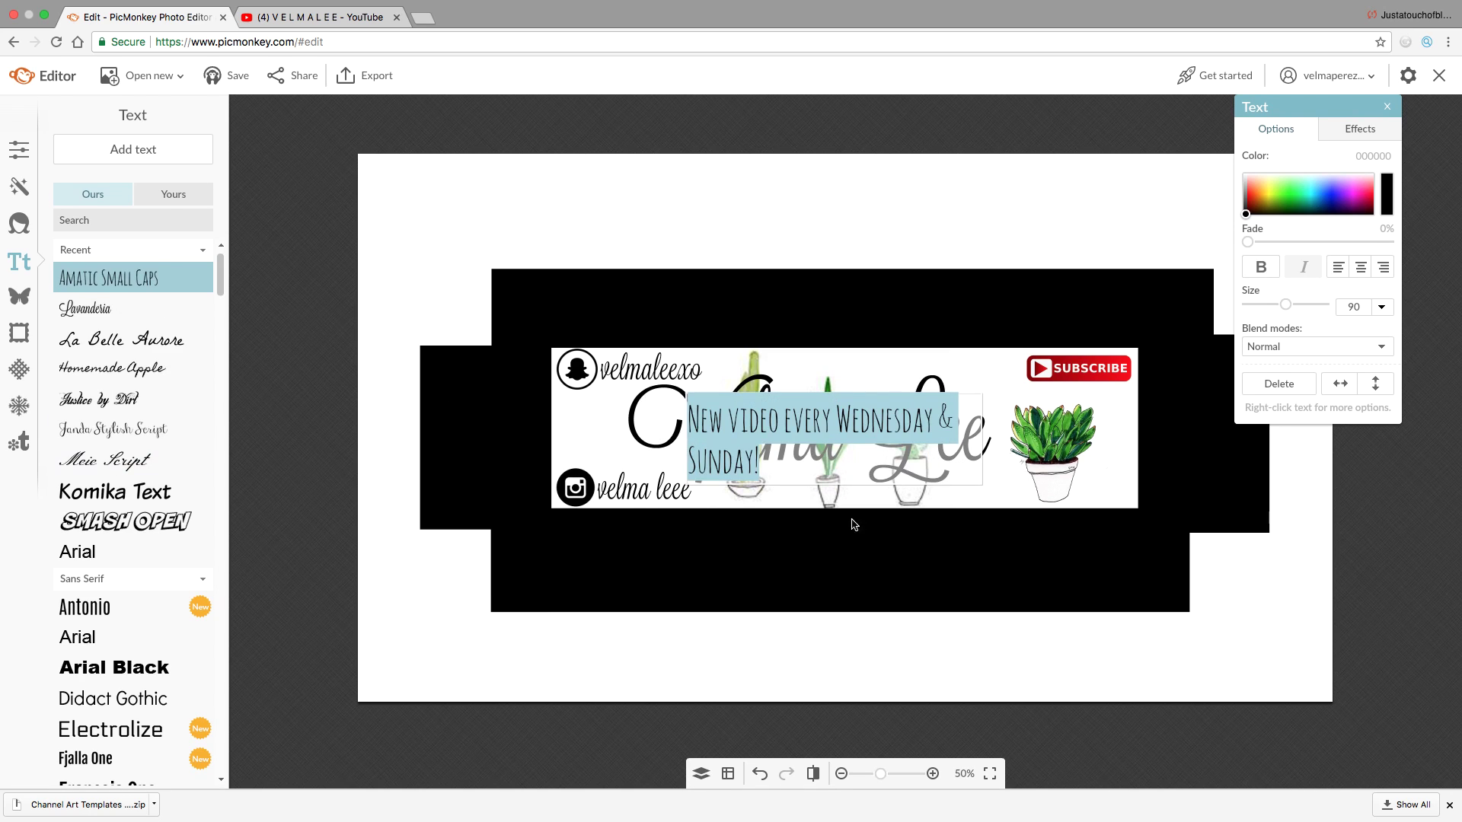
left_click(897, 527)
- Widen the upload schedule text box so the text fits on one line and place it below the channel name
left_click_drag(982, 481, 1262, 463)
left_click_drag(952, 455, 958, 497)
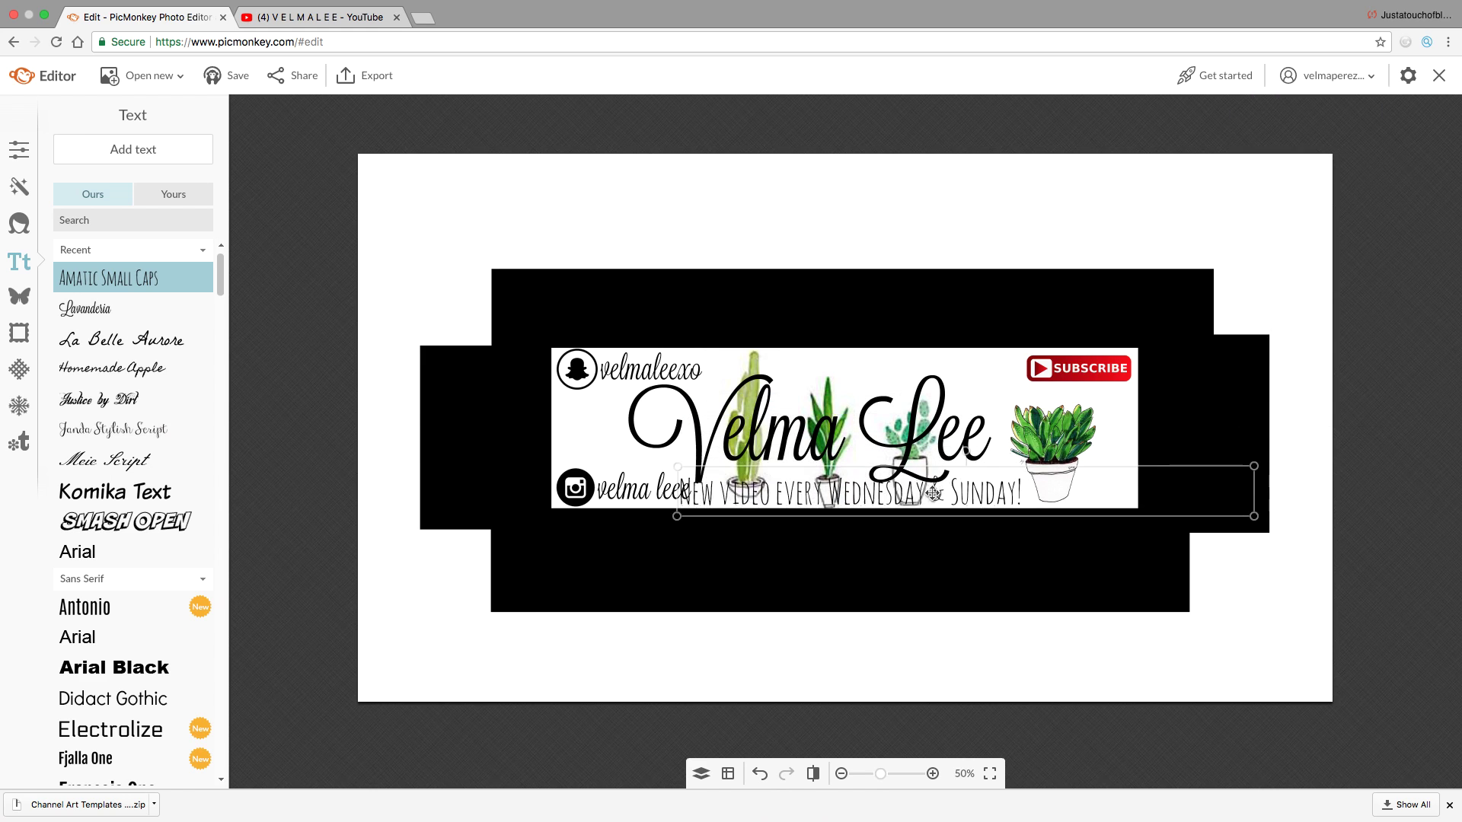
left_click(890, 429)
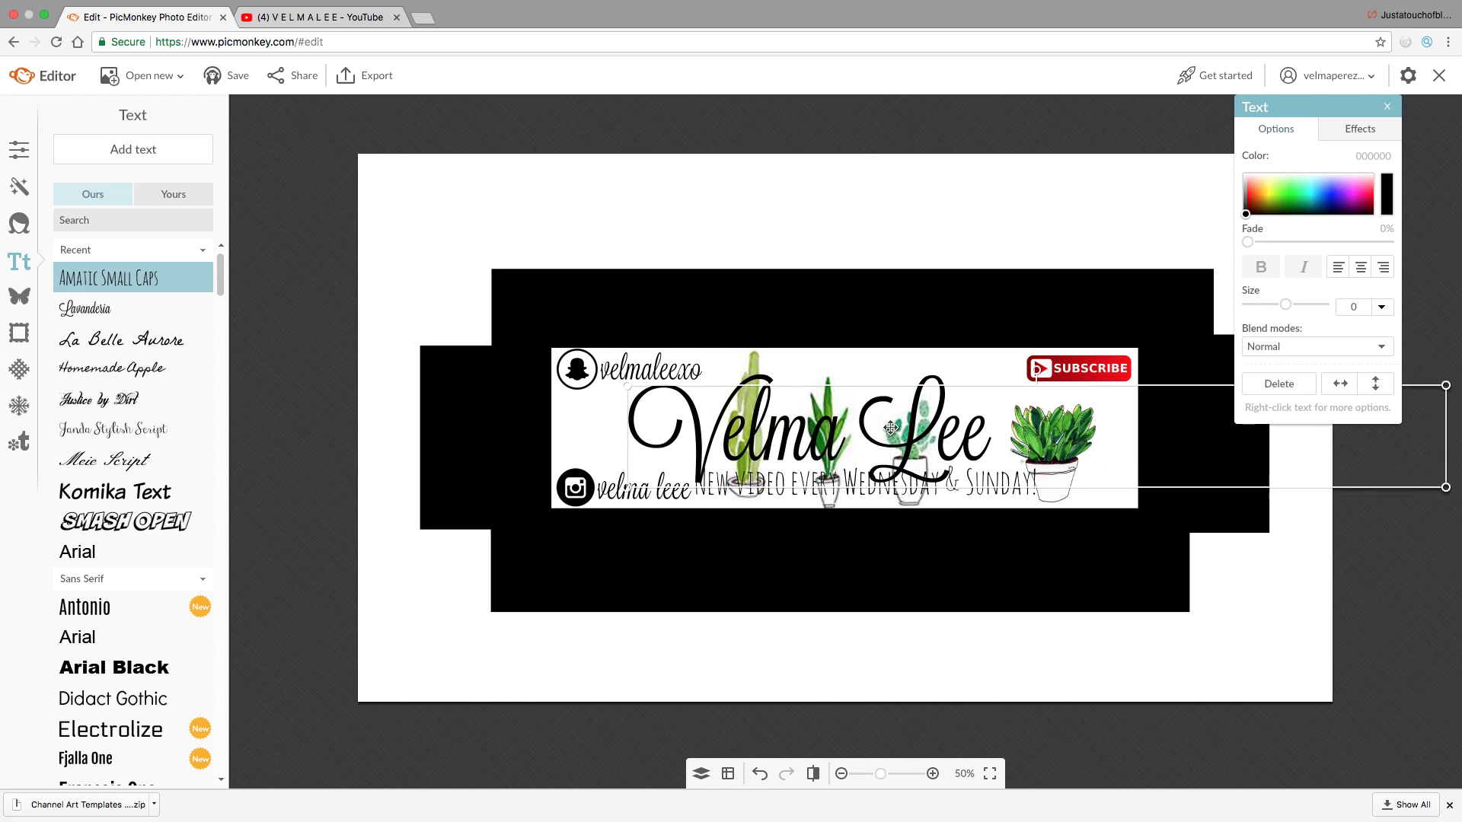
left_click(812, 495)
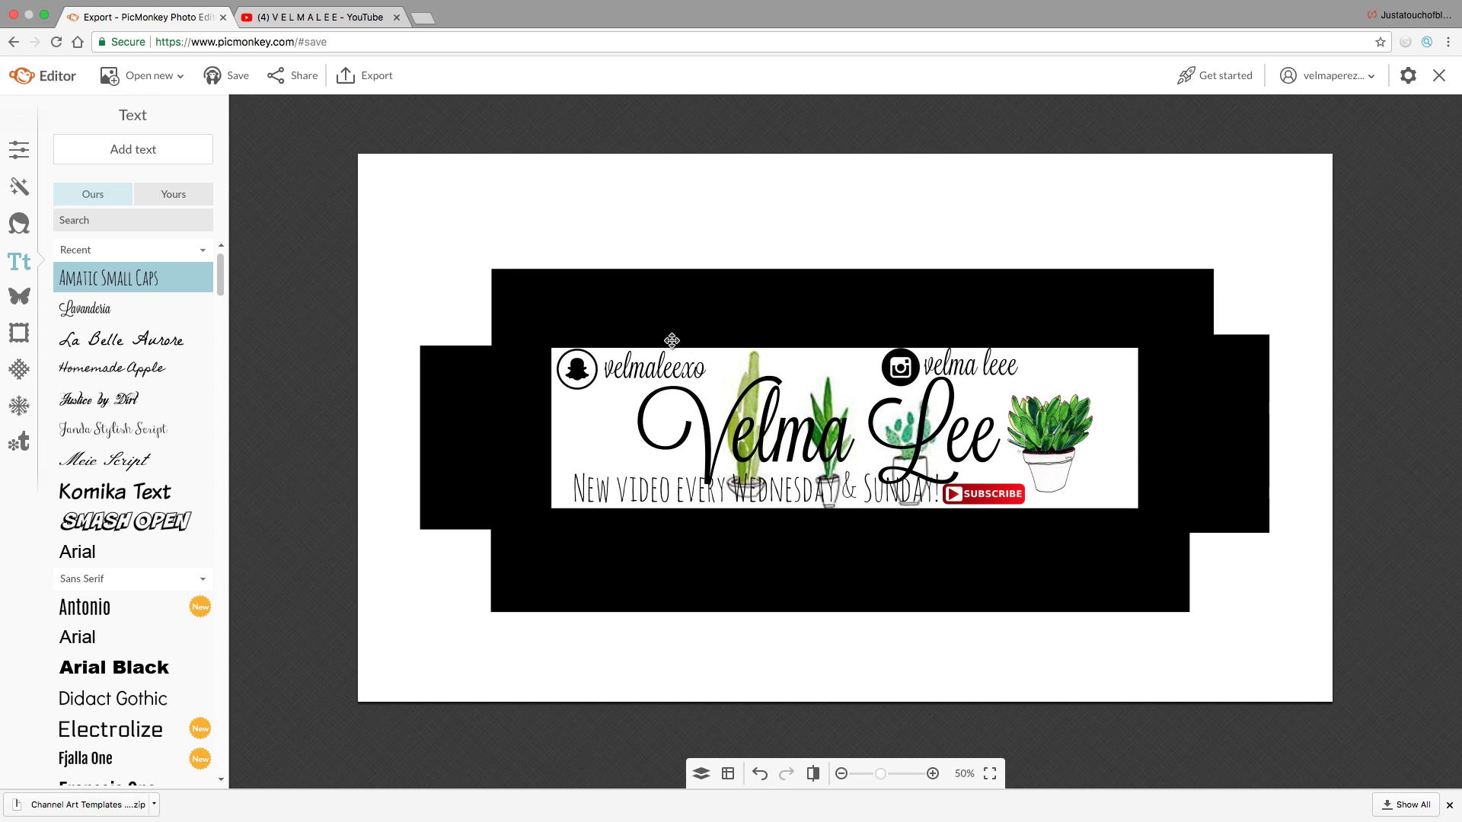
- Delete the four black template rectangles surrounding the safe area
left_click(660, 328)
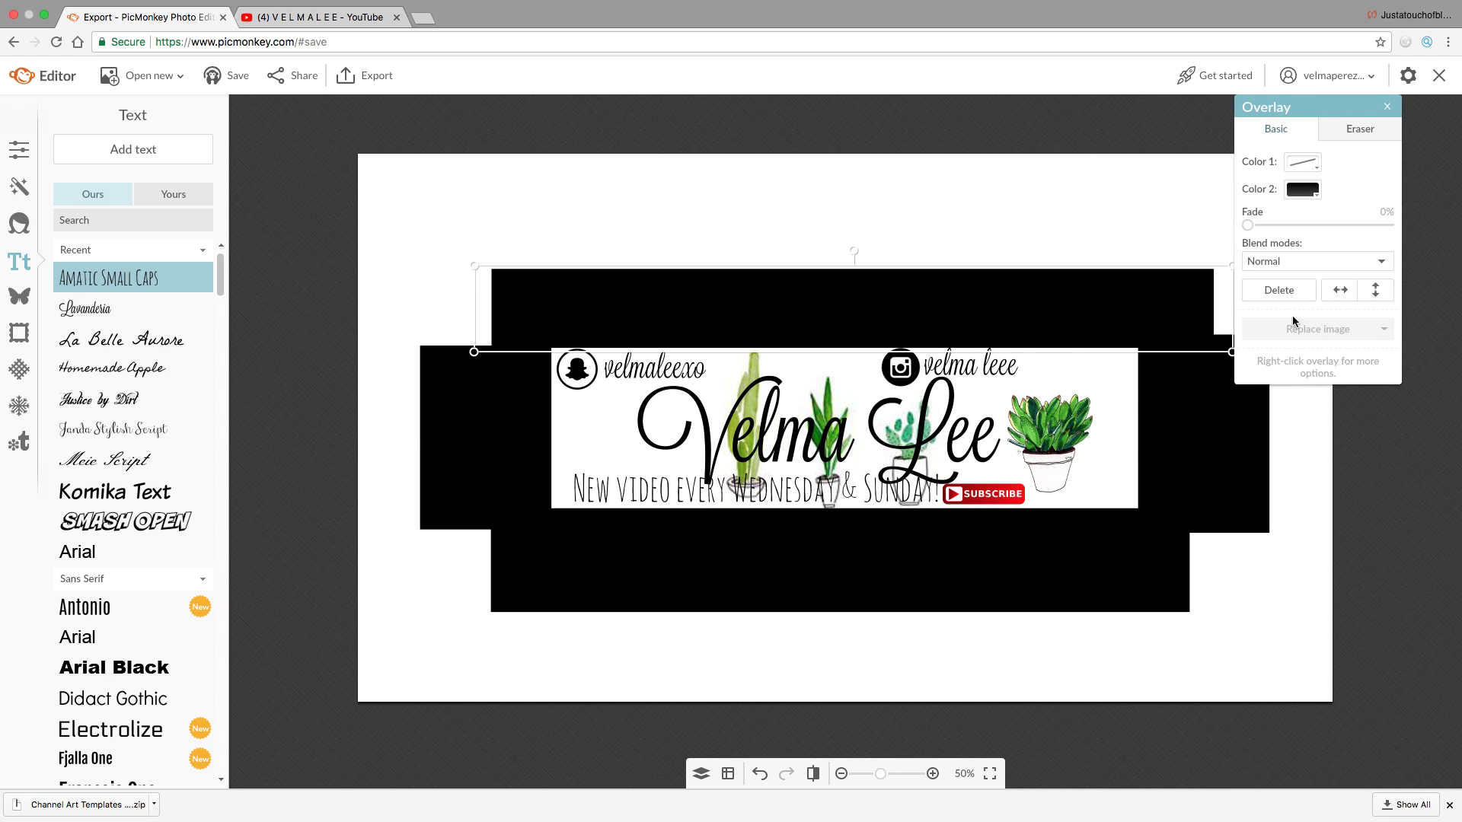
left_click(1279, 293)
left_click(1207, 391)
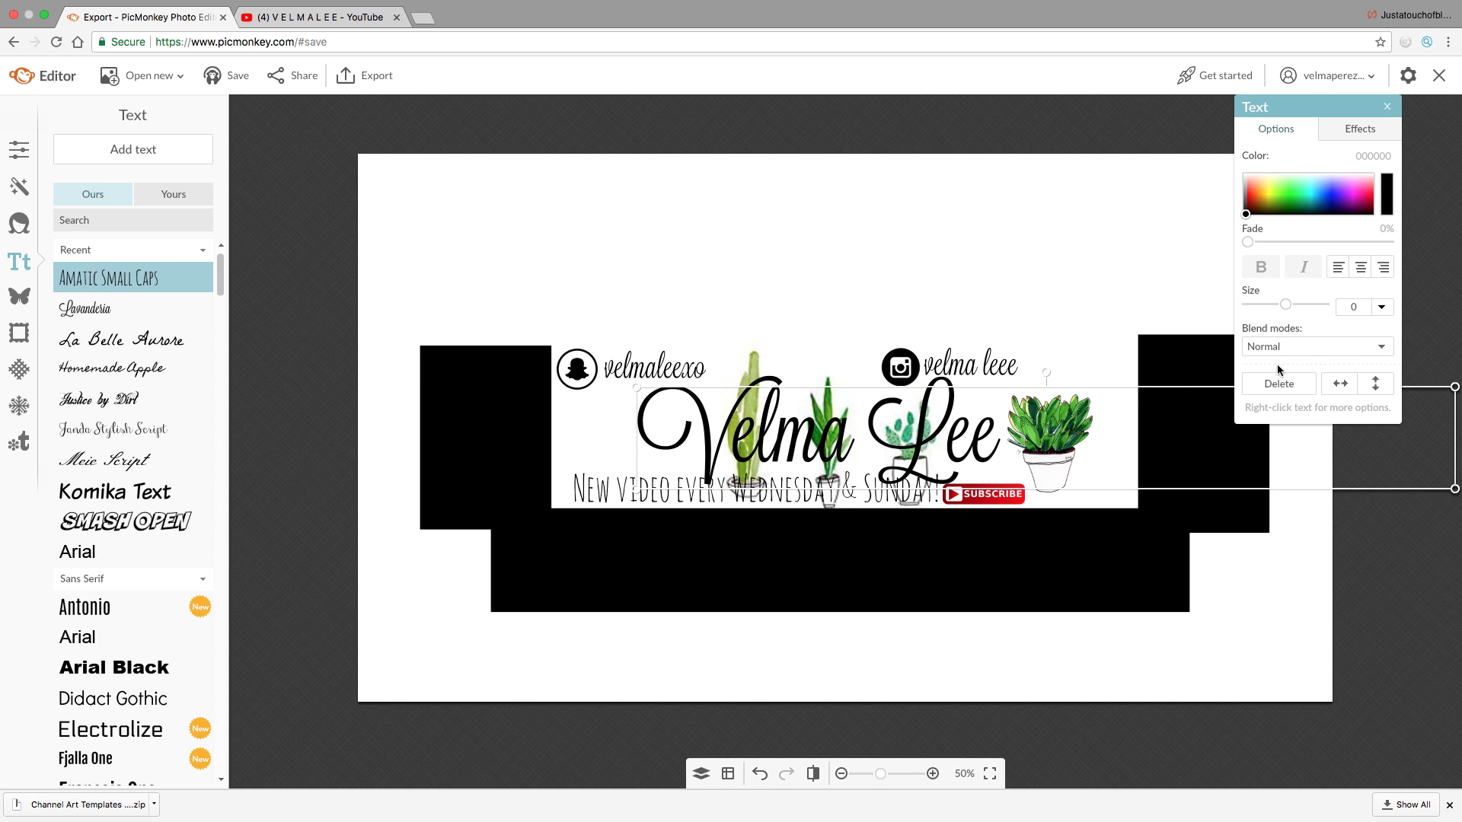
left_click(1193, 497)
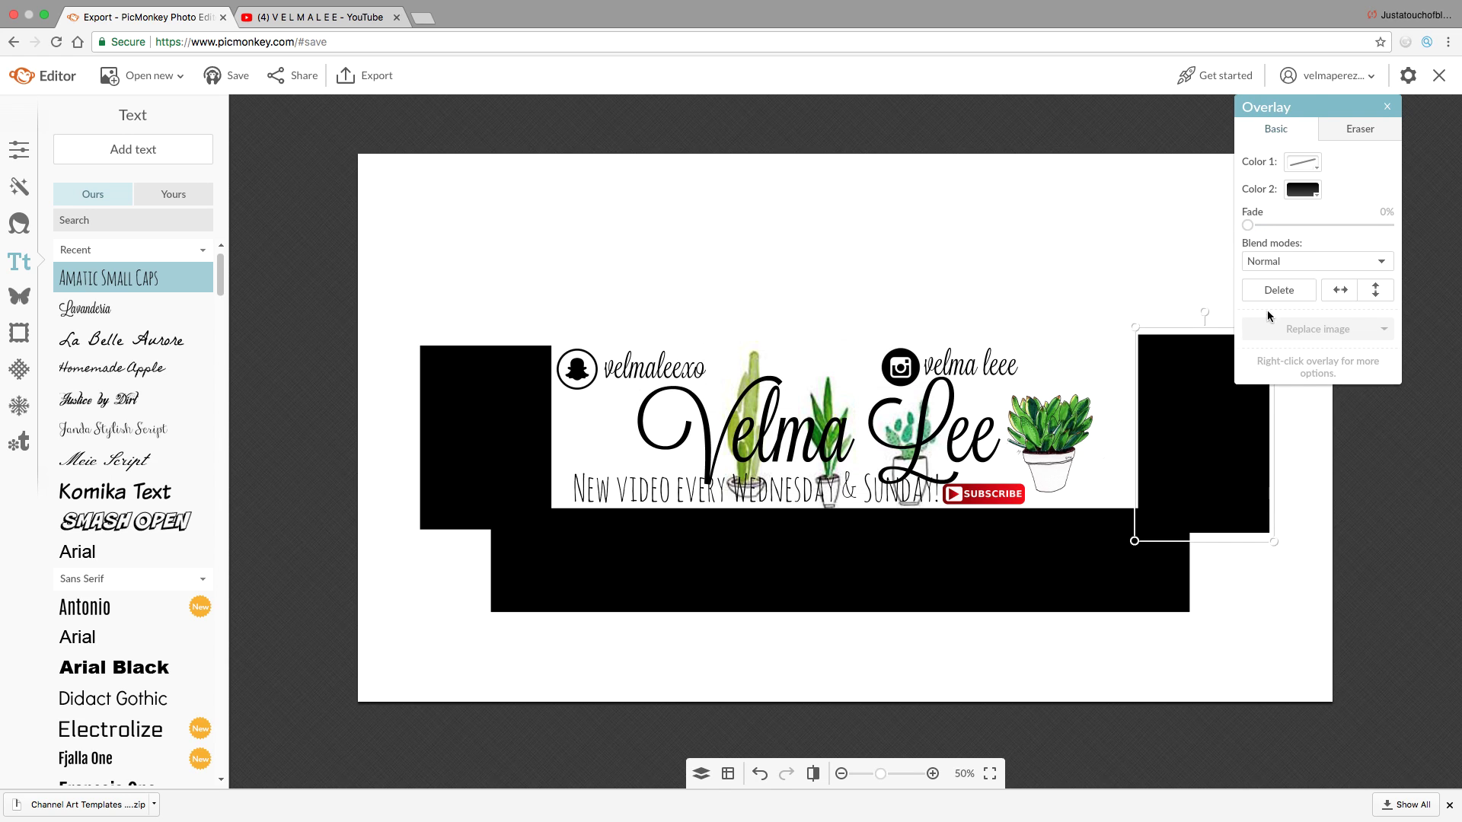
left_click(1280, 290)
left_click(1097, 536)
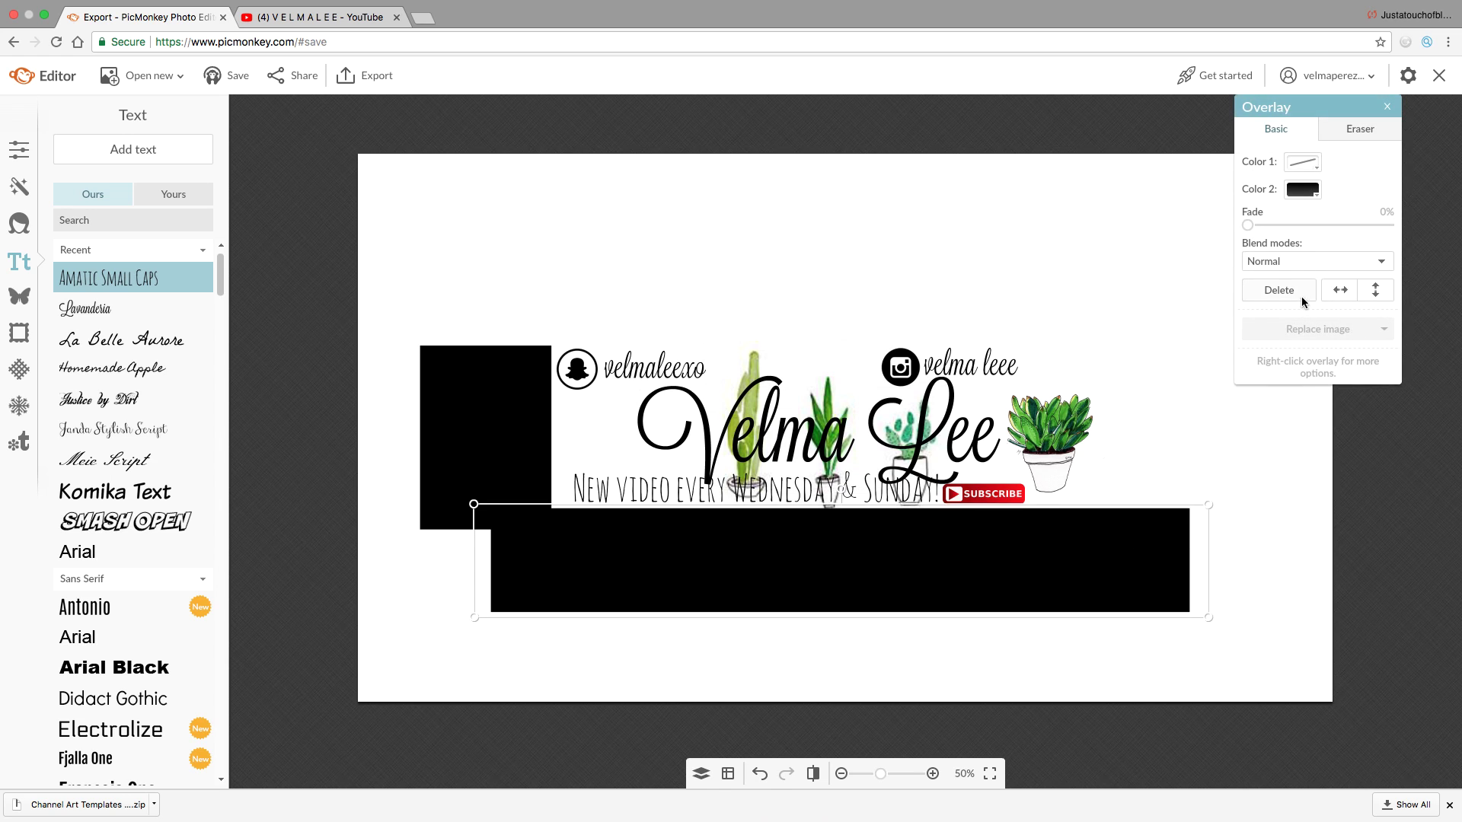
left_click(1297, 297)
left_click(512, 404)
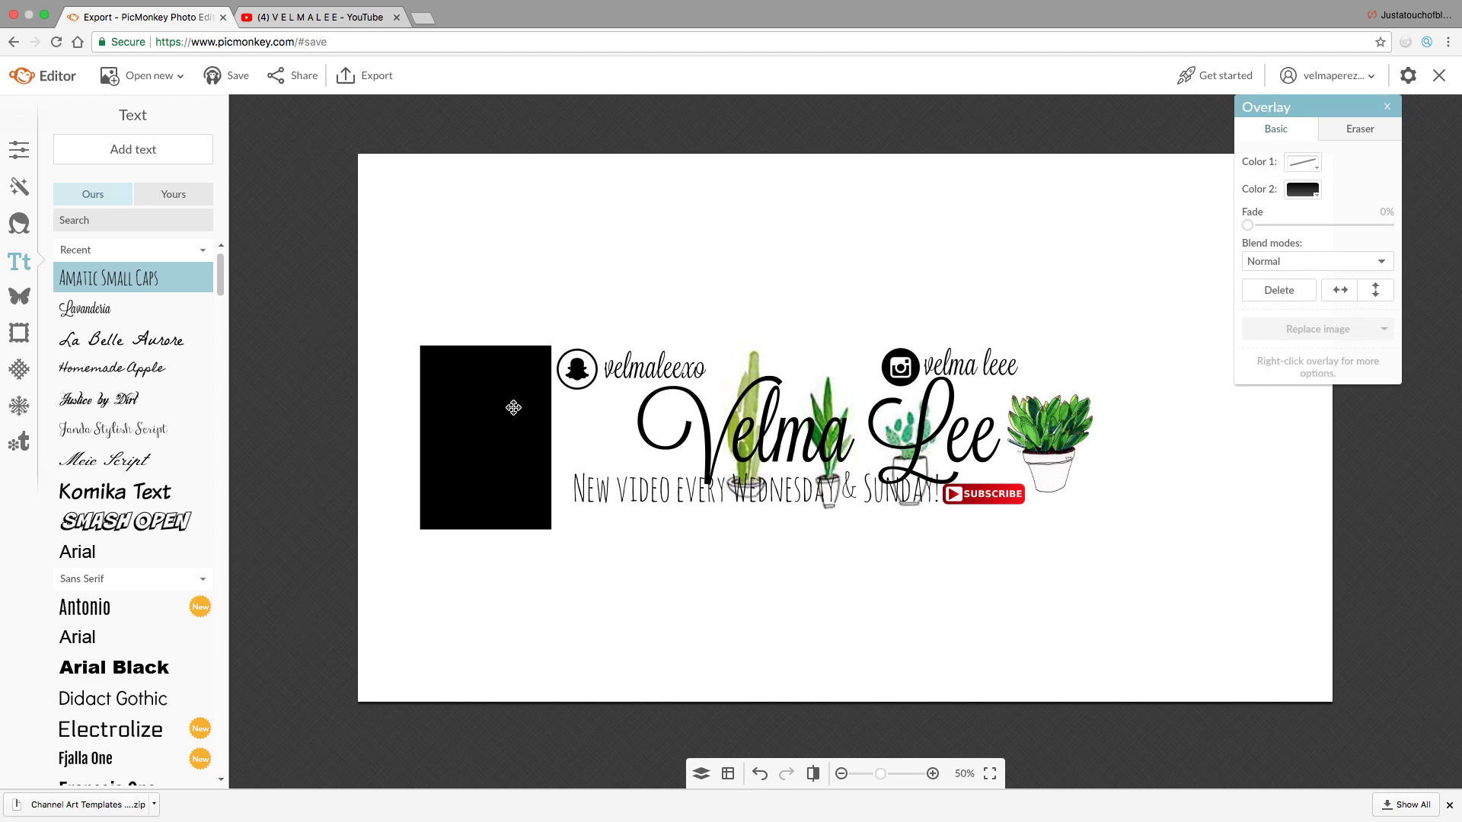
left_click(1279, 290)
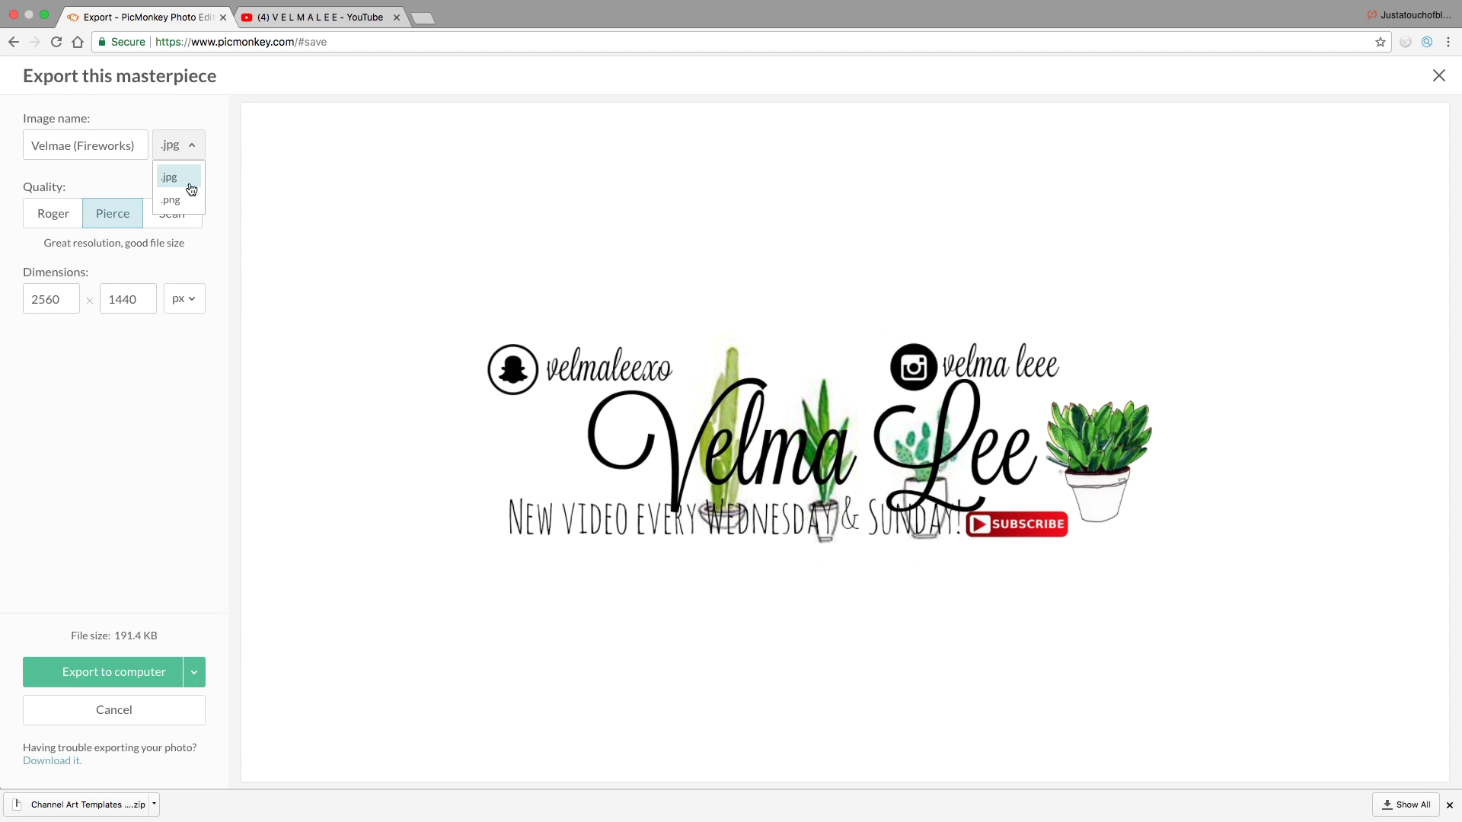
- Export the banner to the computer as a 2560 x 1440 px PNG image
left_click(182, 200)
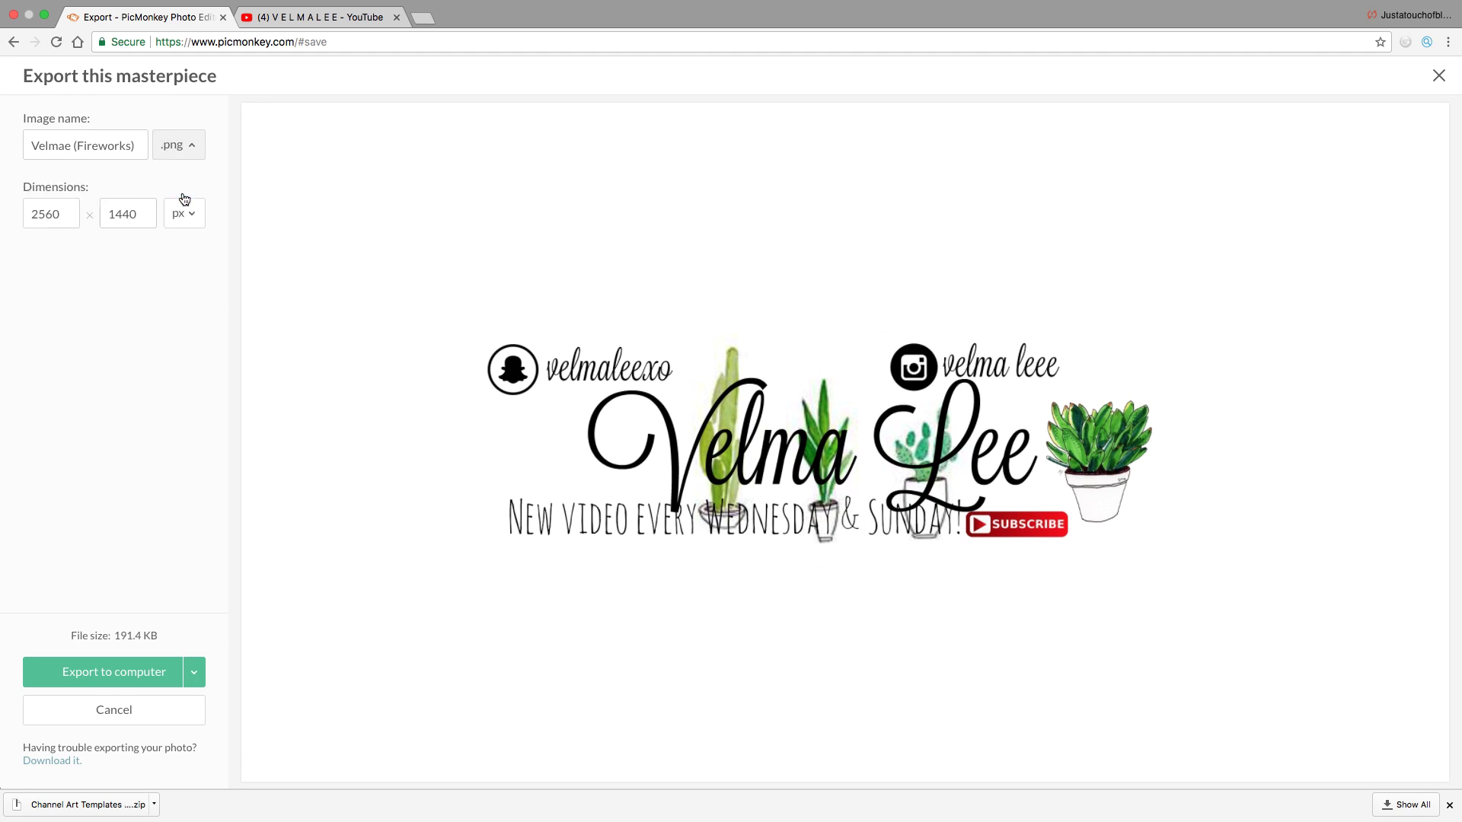
left_click(144, 671)
left_click(871, 156)
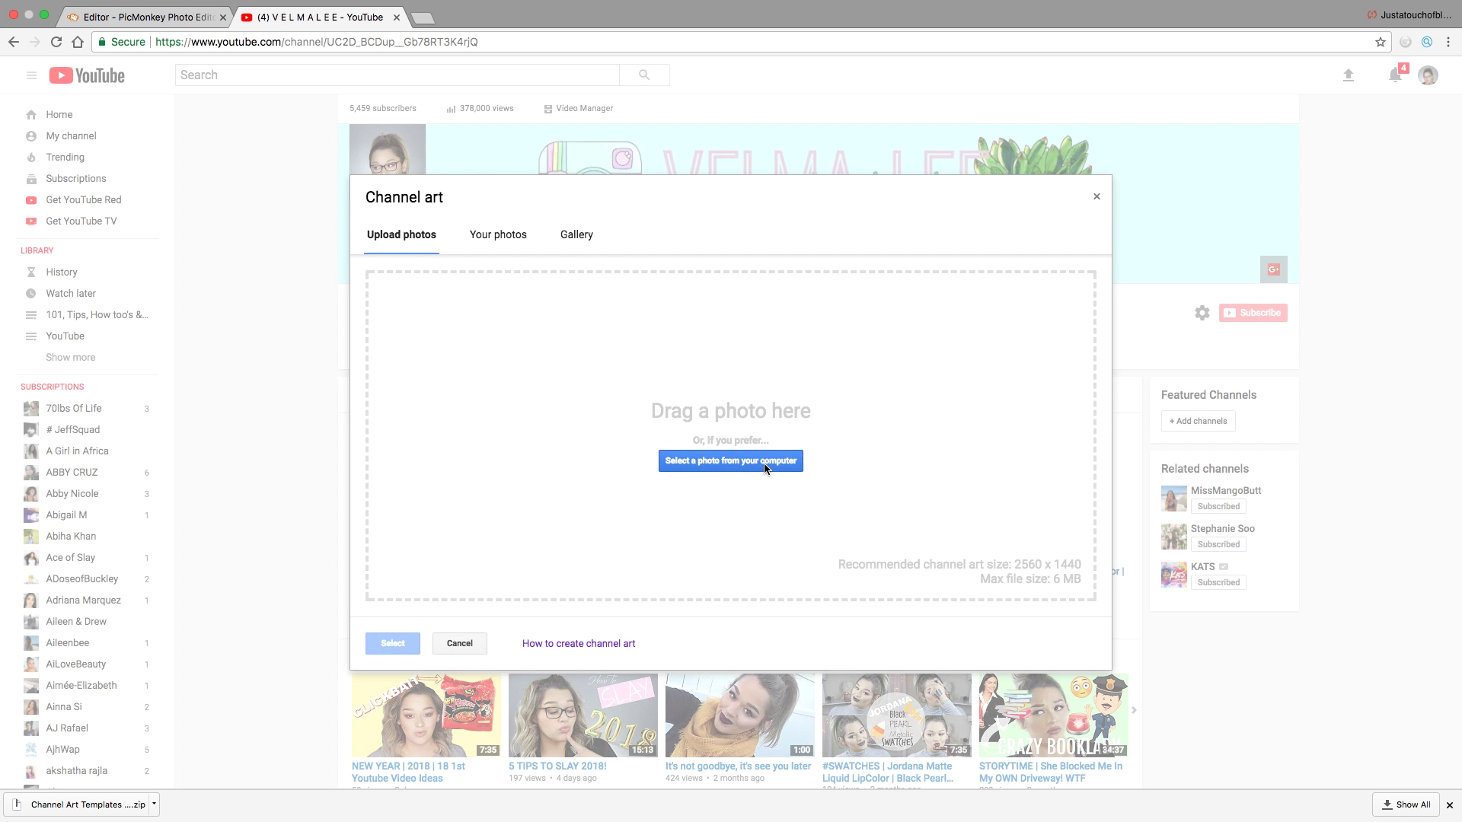
- On the YouTube channel page, upload the exported banner PNG from the Desktop and apply it as the channel art without adjusting the crop
left_click(764, 462)
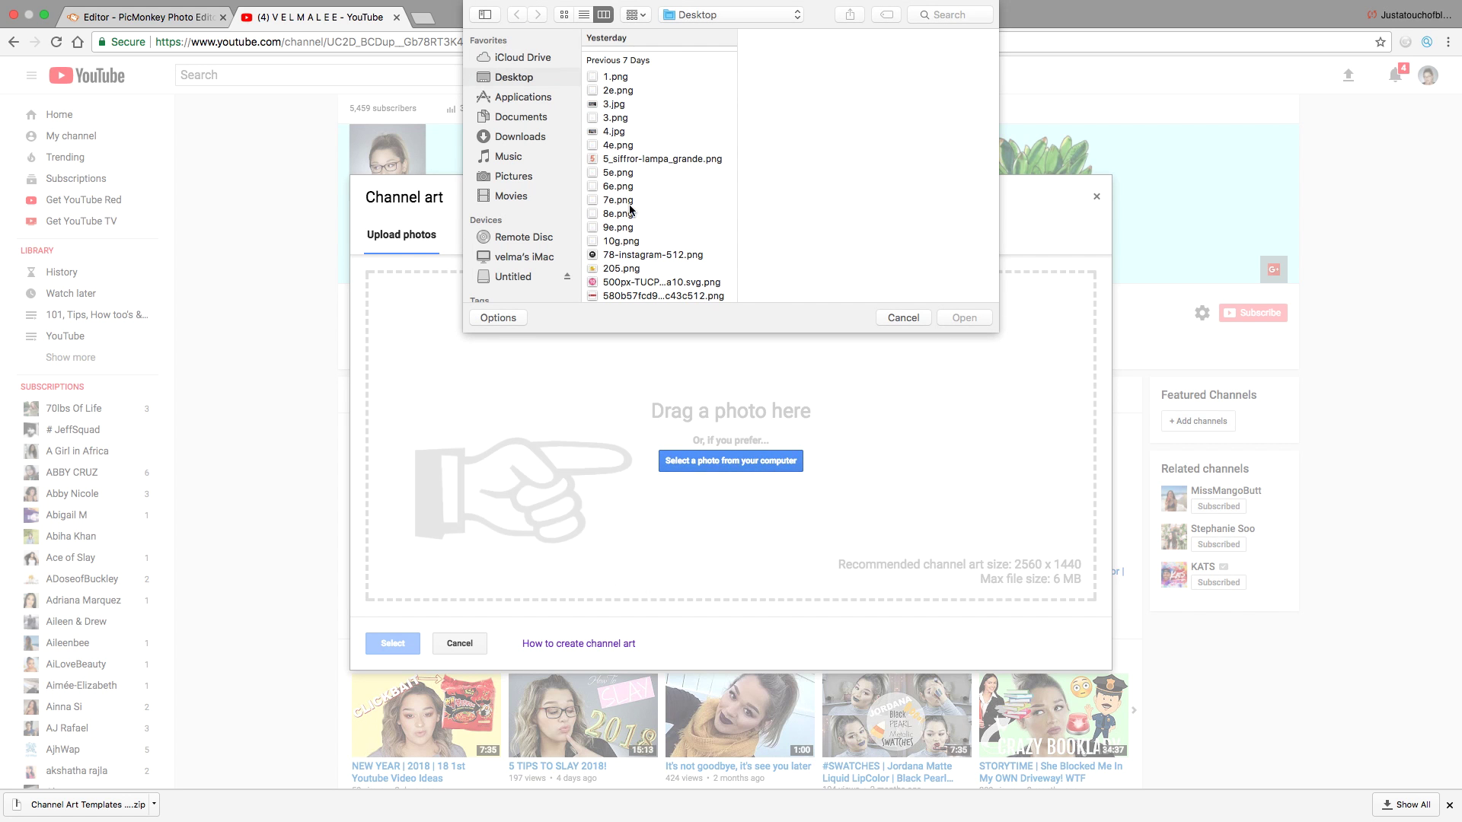
scroll(628, 190, "down", 1)
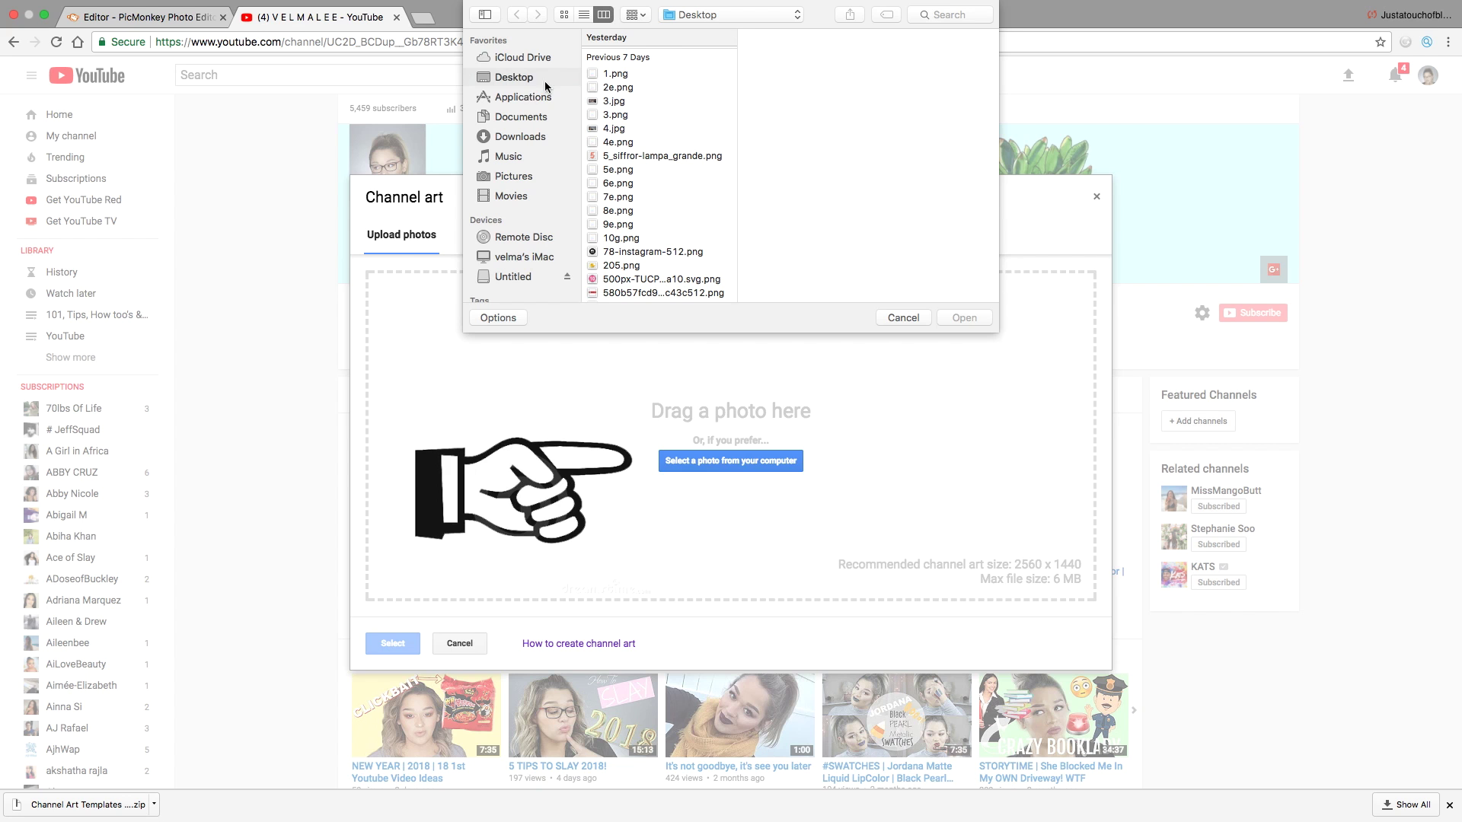
scroll(631, 190, "down", 15)
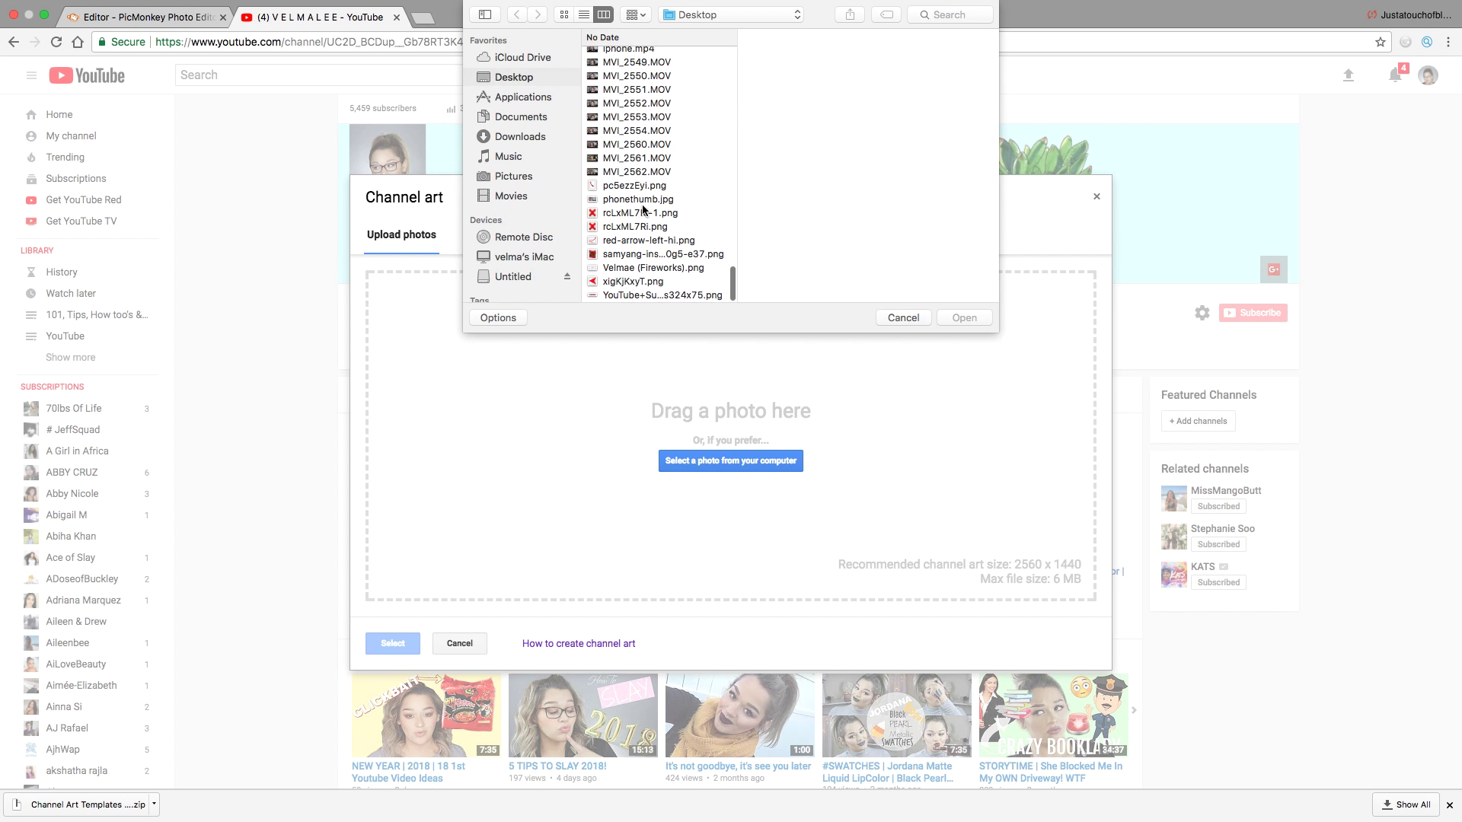
double_click(648, 271)
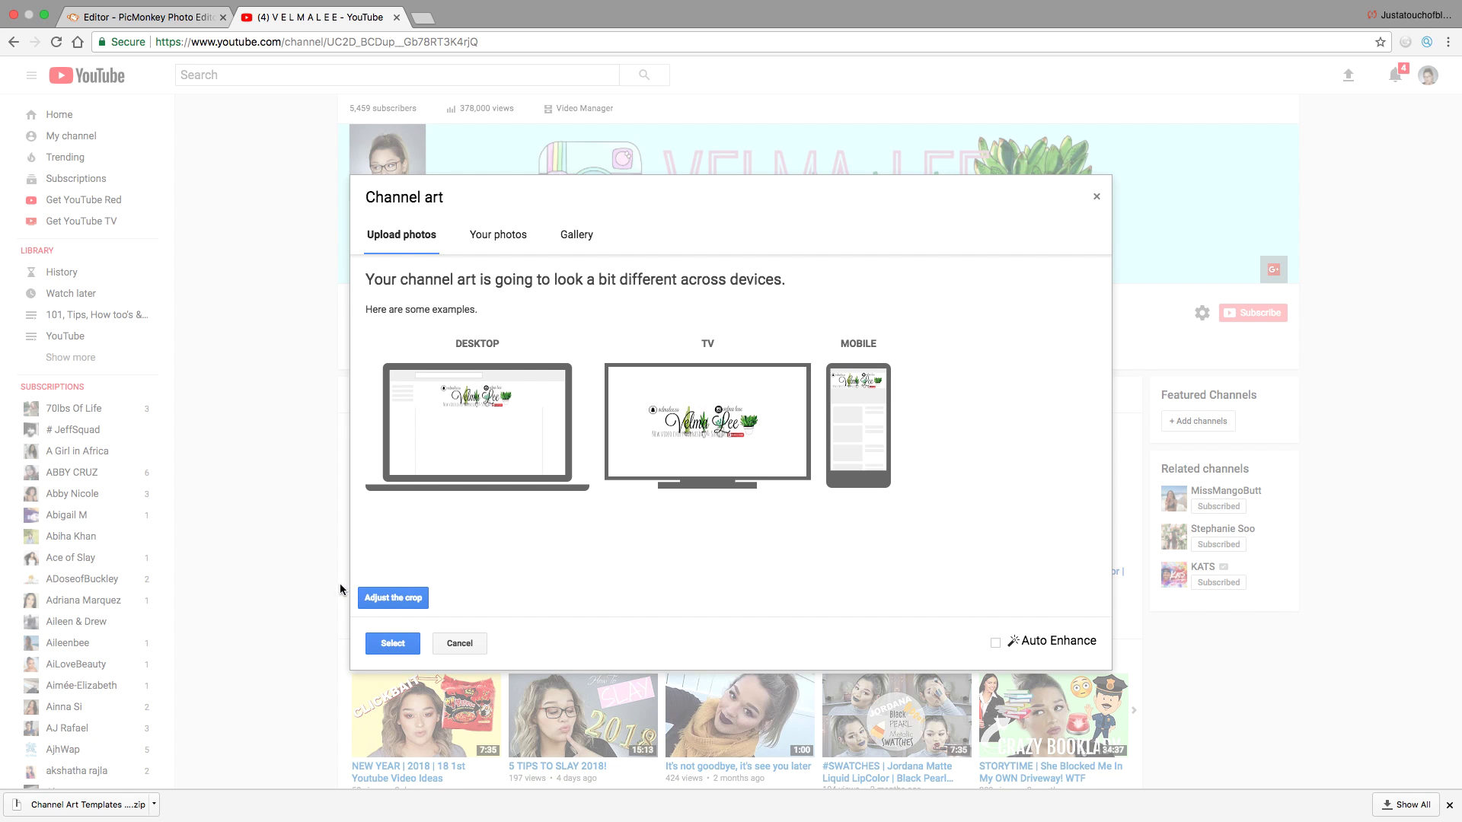
left_click(392, 643)
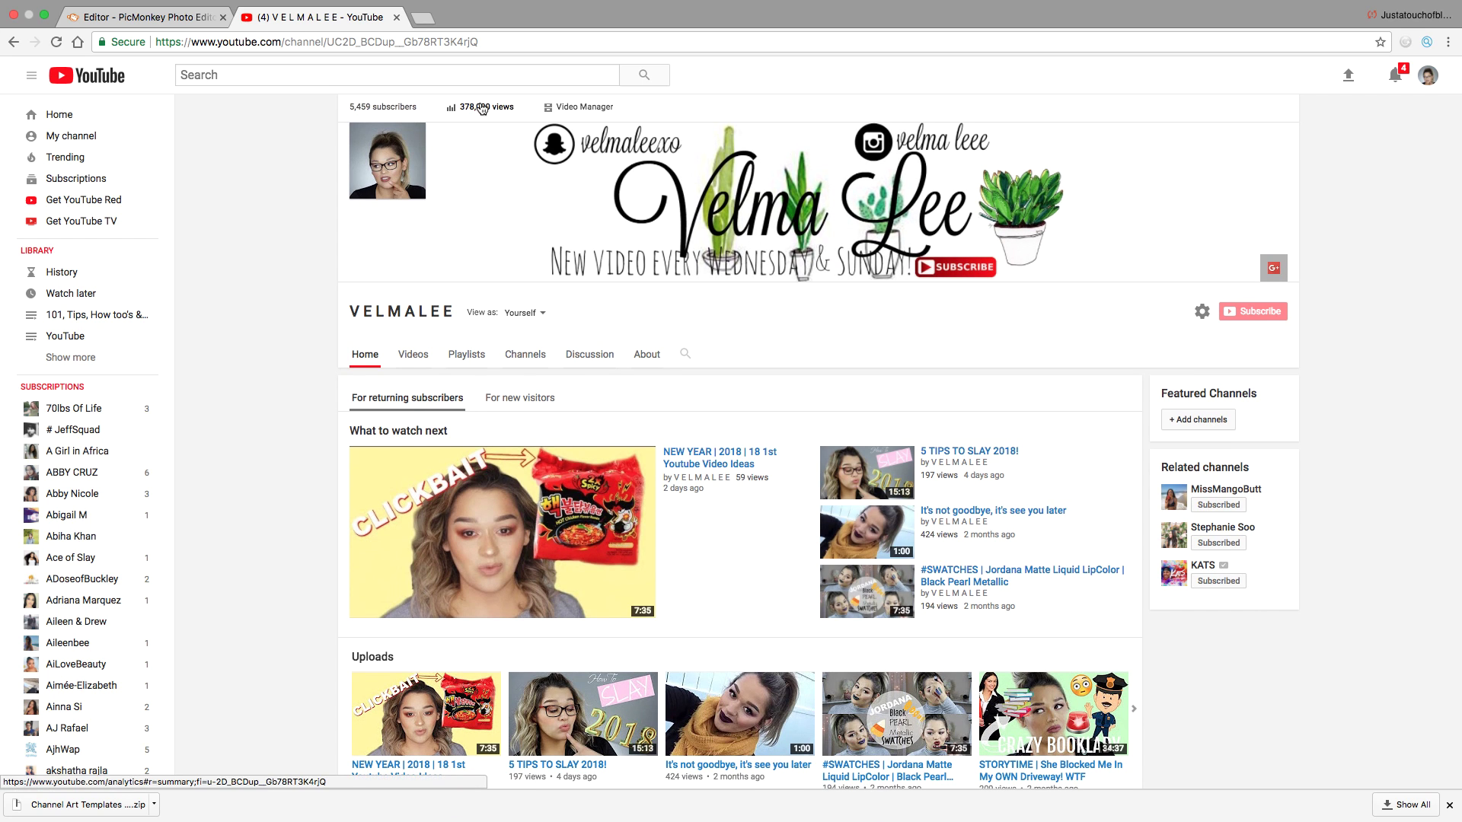
- Open the channel's Video Manager
left_click(563, 107)
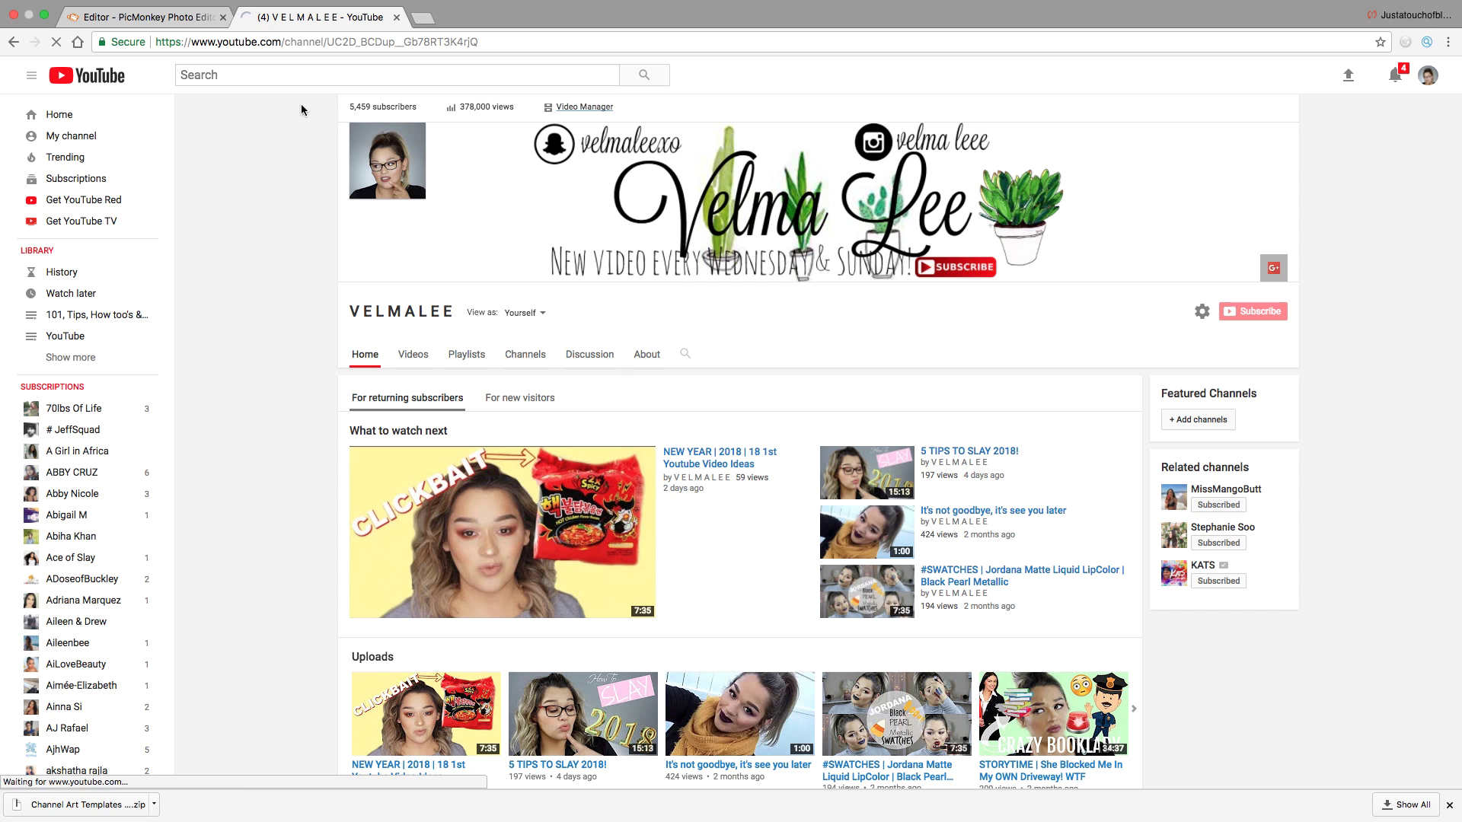